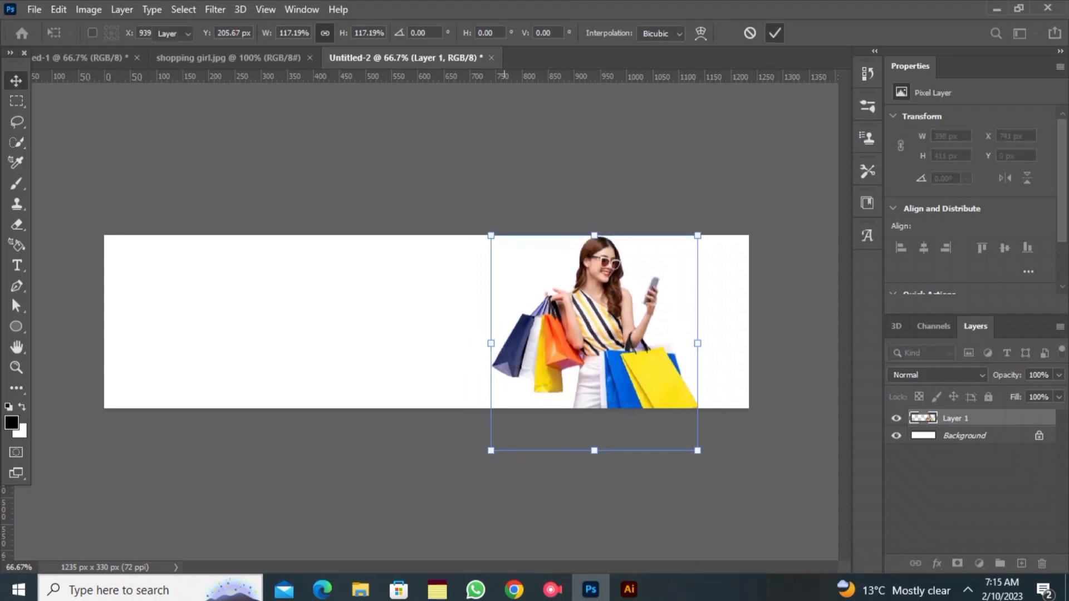
Draw a rectangle about 1255 by 344 px over the whole canvas and fill it with the recently used light yellow
click(618, 162)
right_click(17, 326)
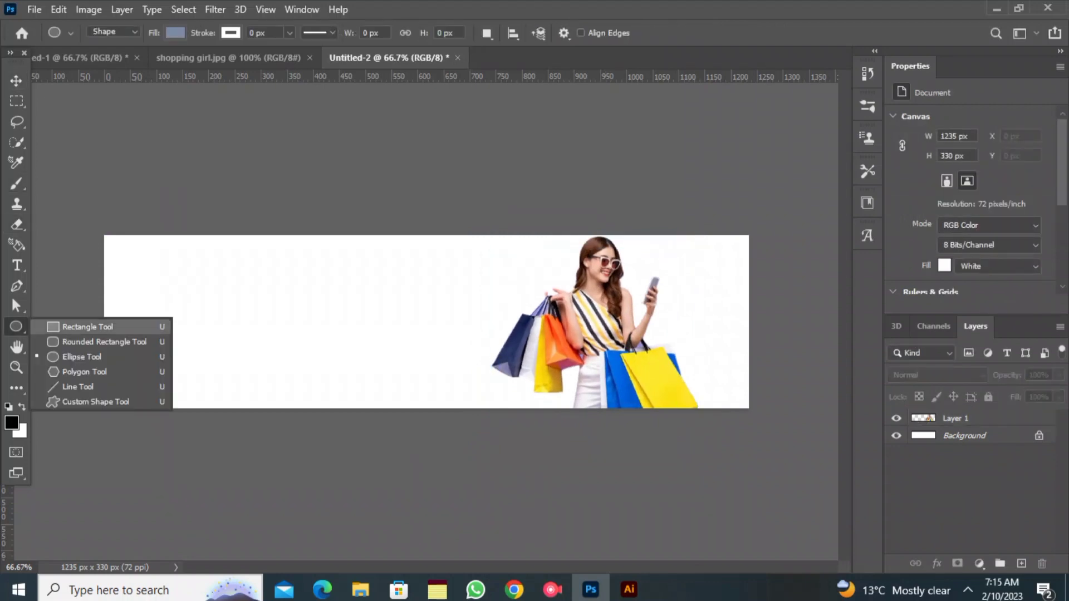
click(56, 325)
drag(104, 234, 757, 413)
click(175, 32)
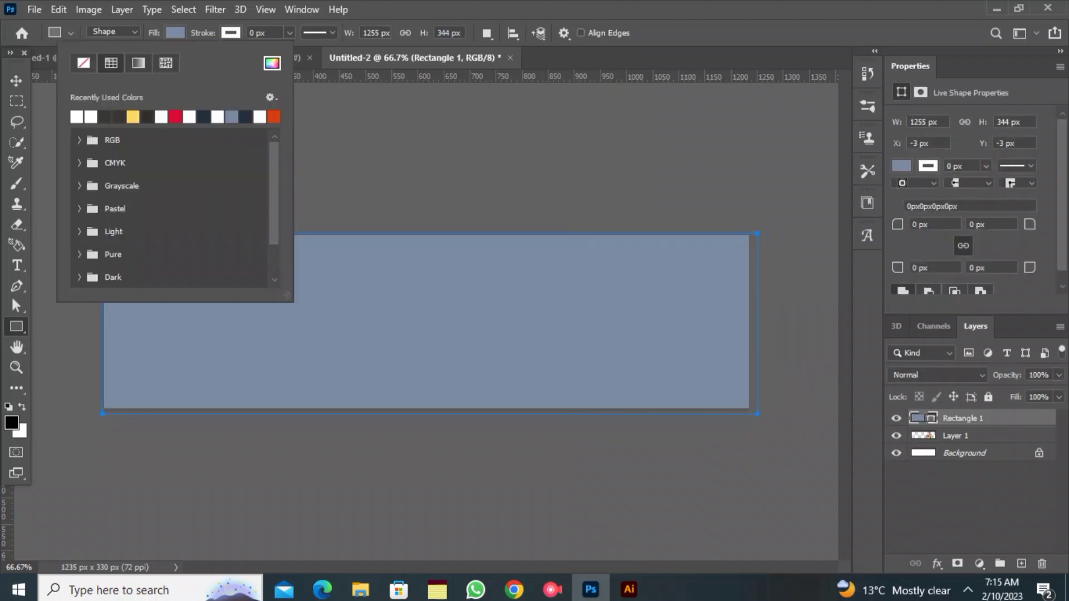
double_click(119, 117)
click(133, 116)
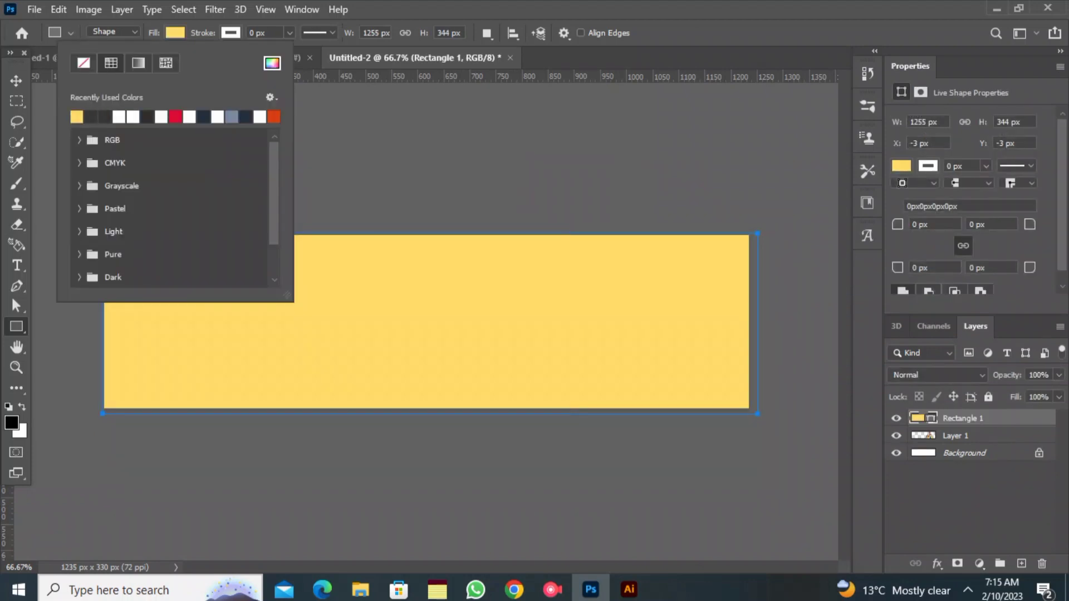
click(175, 33)
Move the yellow rectangle's layer beneath the layer with the shopping woman
drag(962, 419, 963, 444)
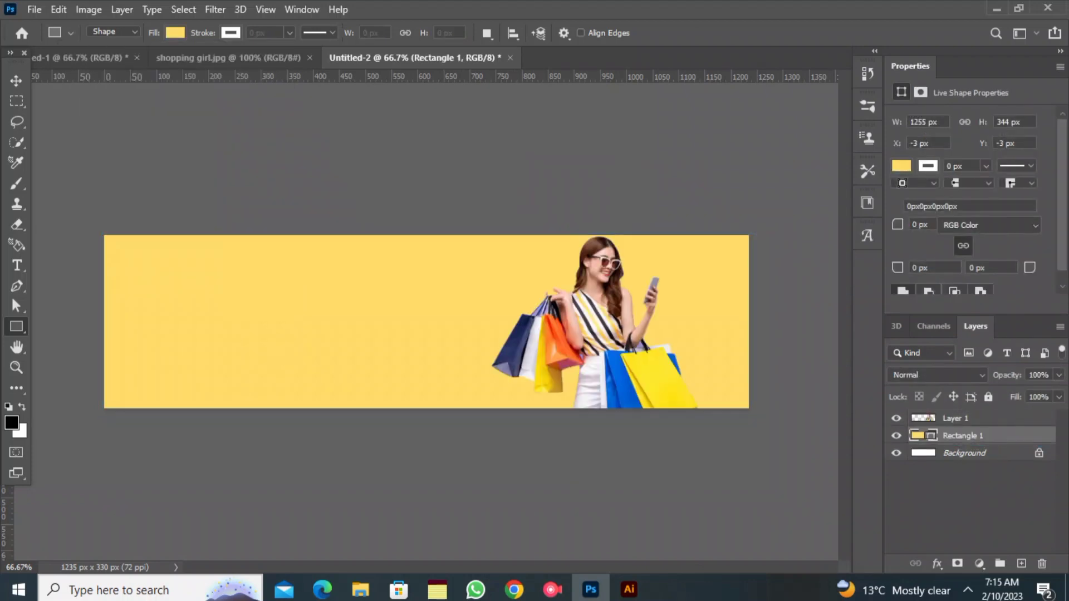
click(966, 504)
click(724, 462)
click(577, 226)
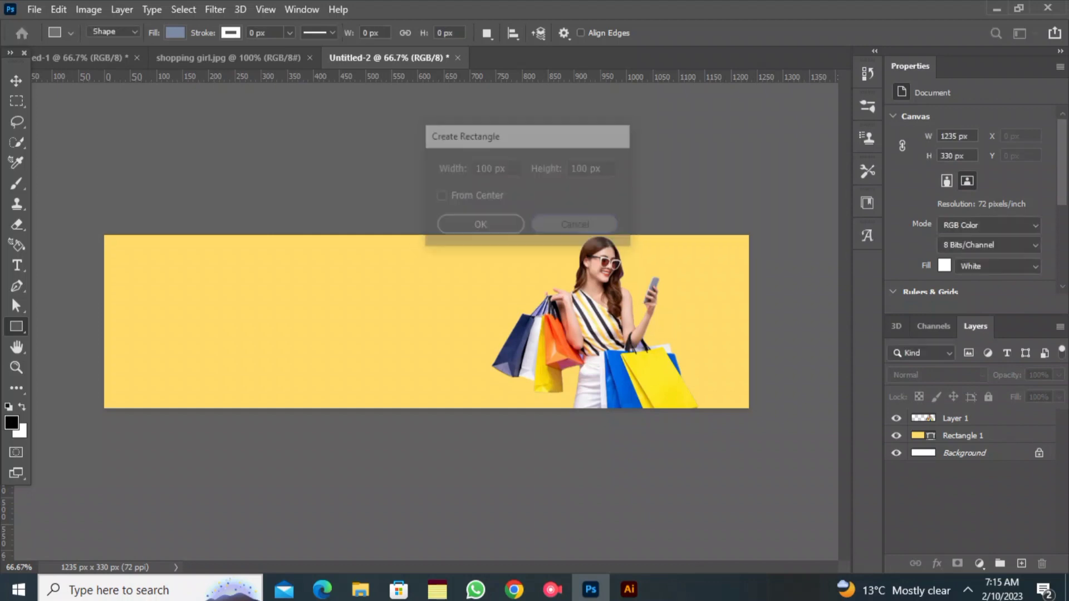
Scale the shopping woman's image to about 90% and reposition it slightly on the banner
key(v)
click(590, 301)
drag(492, 236, 511, 256)
mouse_move(607, 339)
mouse_down()
mouse_move(599, 318)
mouse_move(597, 327)
mouse_up()
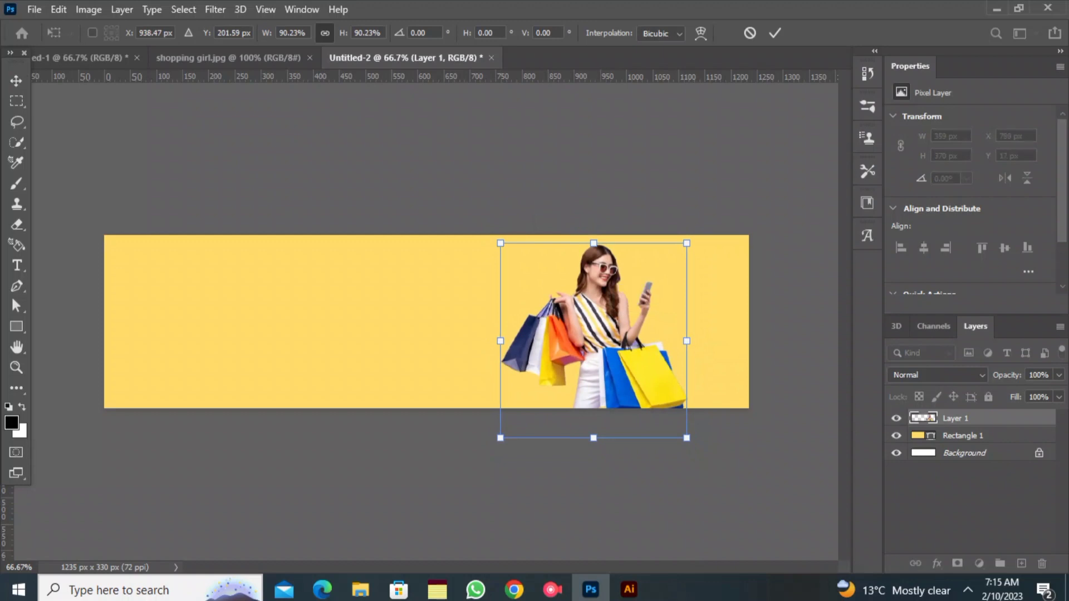
click(774, 33)
click(693, 154)
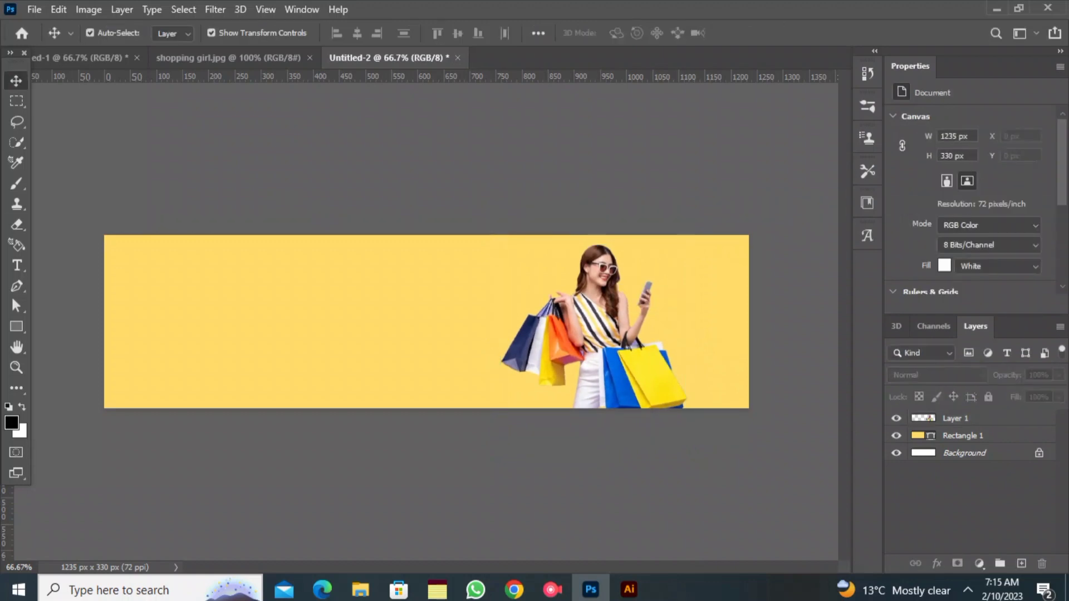
Add the text "2023 Best Offer" near the banner's upper-left corner
click(17, 265)
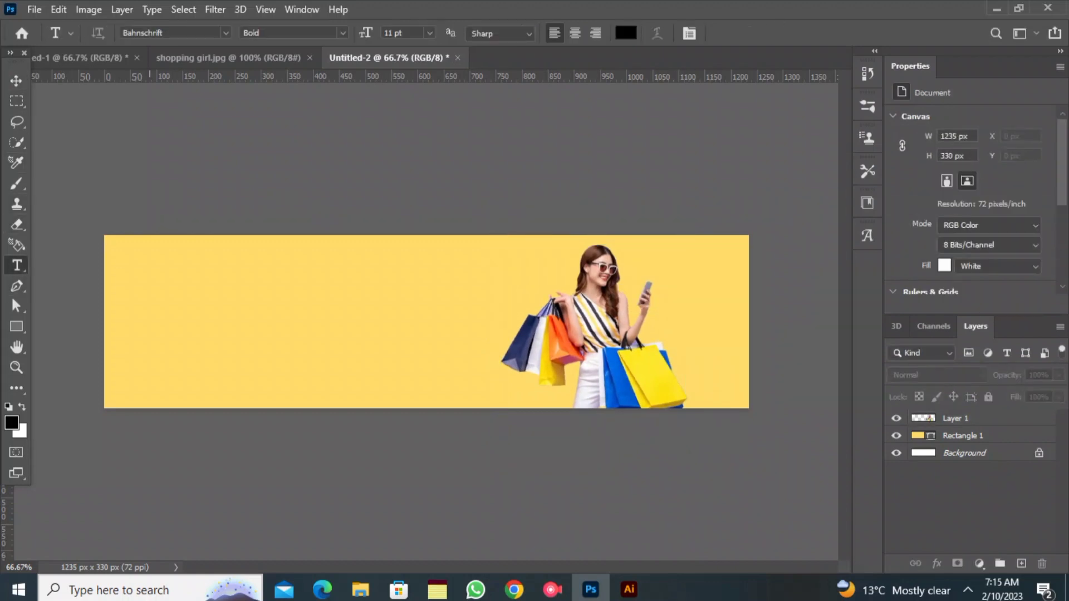
click(149, 255)
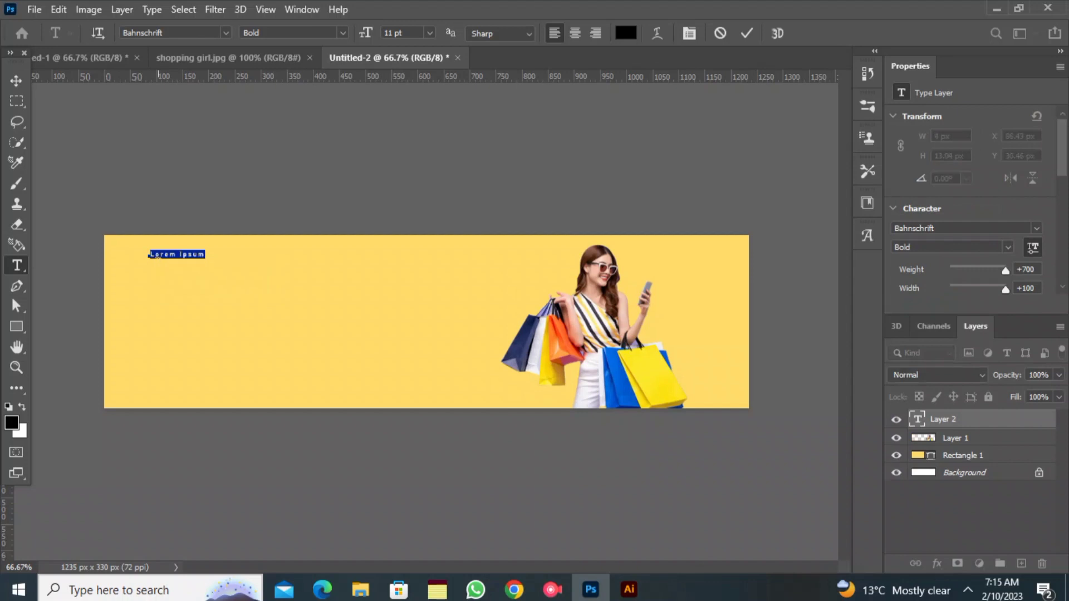
text(21)
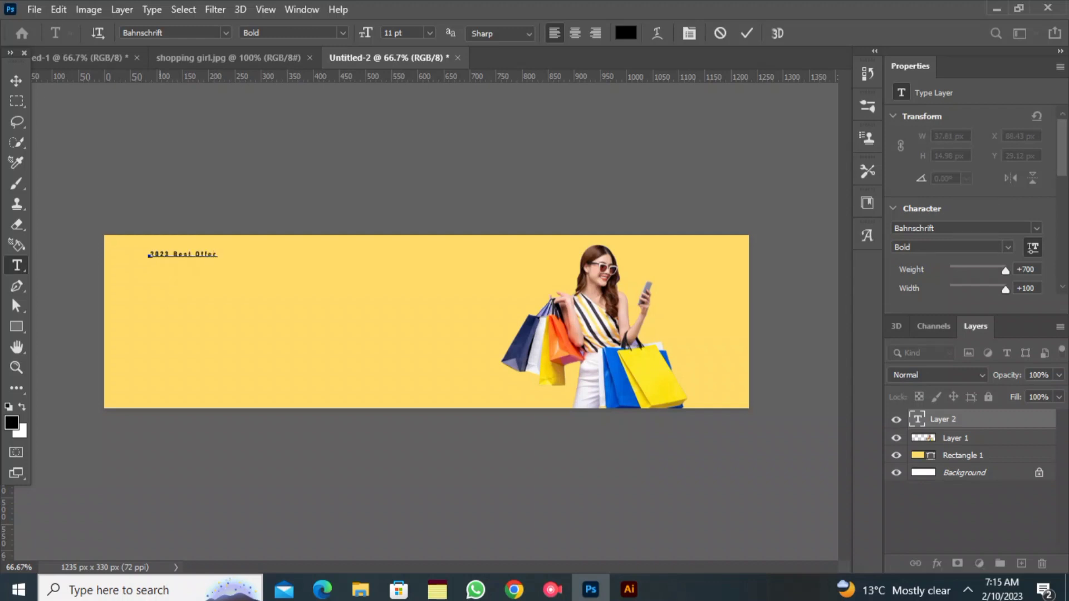
Set the offer text's tracking to 0 and its size to 32 pt
drag(150, 255, 218, 254)
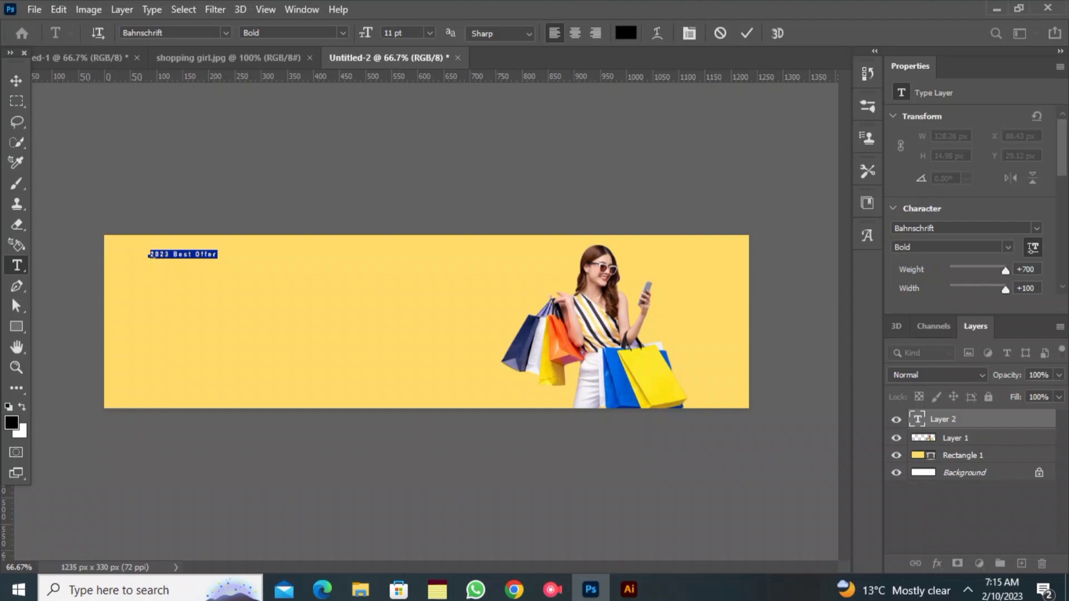
scroll(978, 200, down, 3)
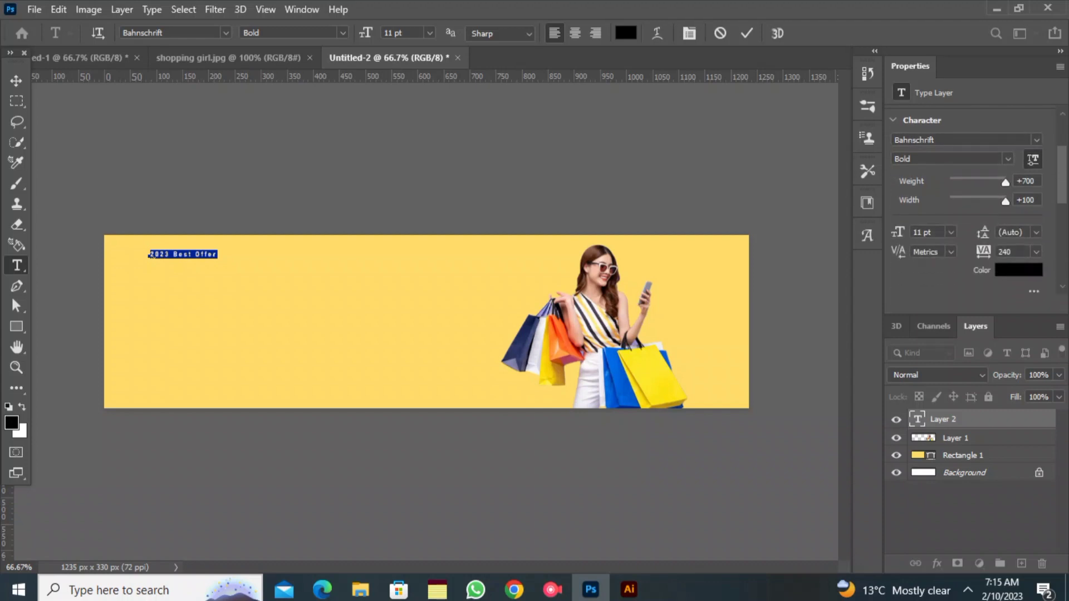
click(1035, 251)
click(1013, 346)
drag(366, 33, 377, 33)
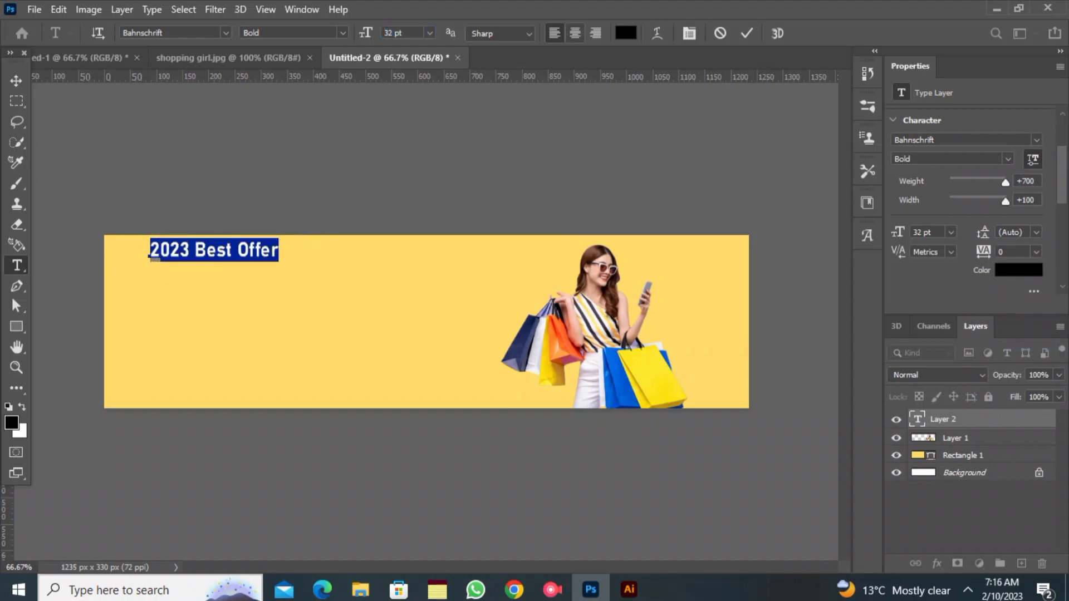
Color the offer text white (ffffff) and change its font to Segoe Print
click(626, 33)
text(ffffff)
click(992, 126)
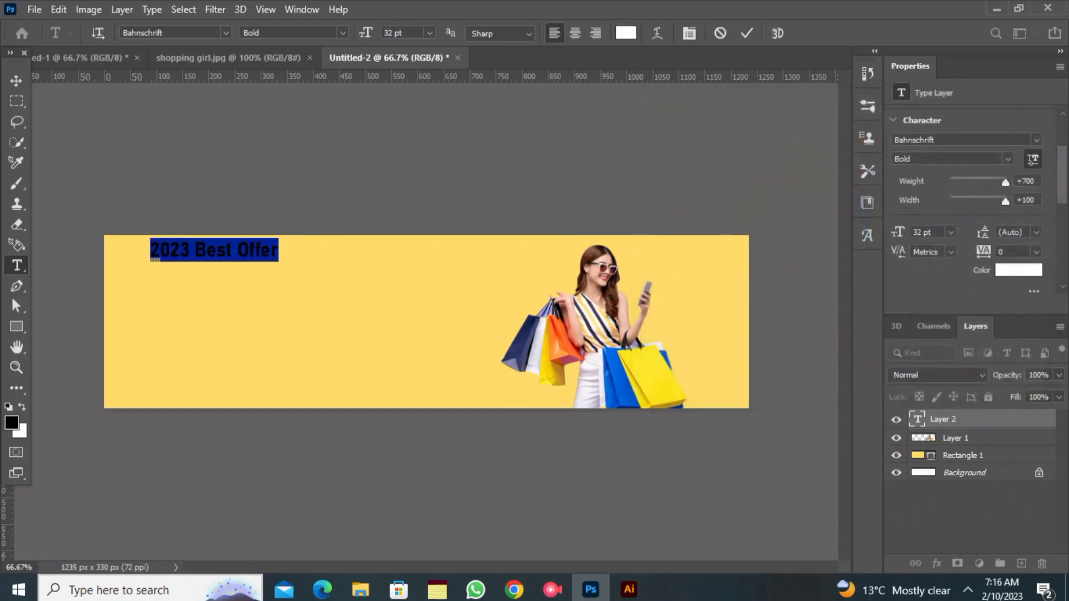
click(225, 32)
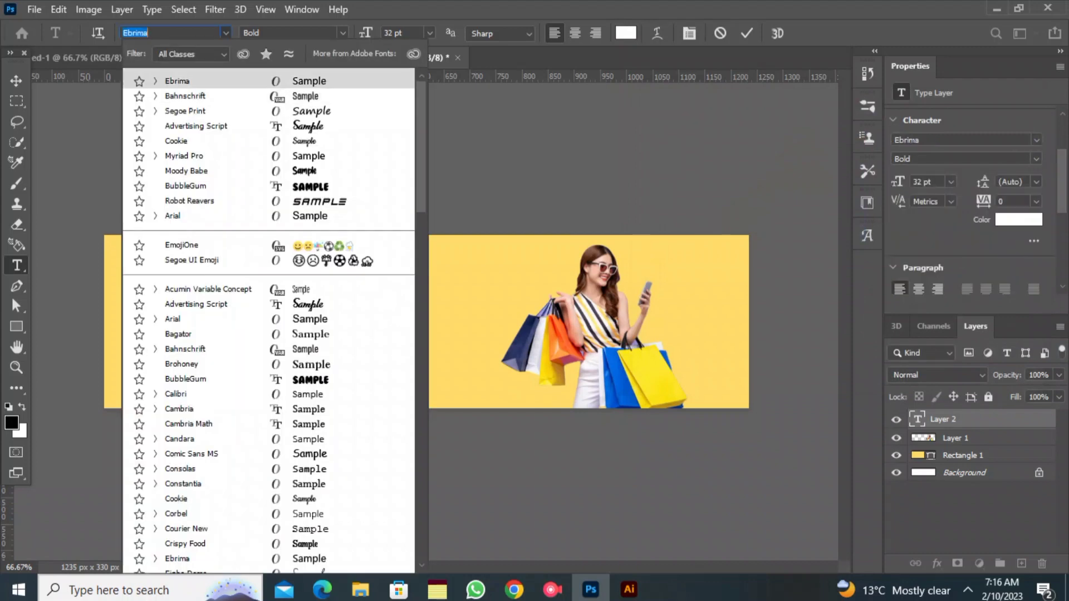
key(Down)
key(Down)
key(Return)
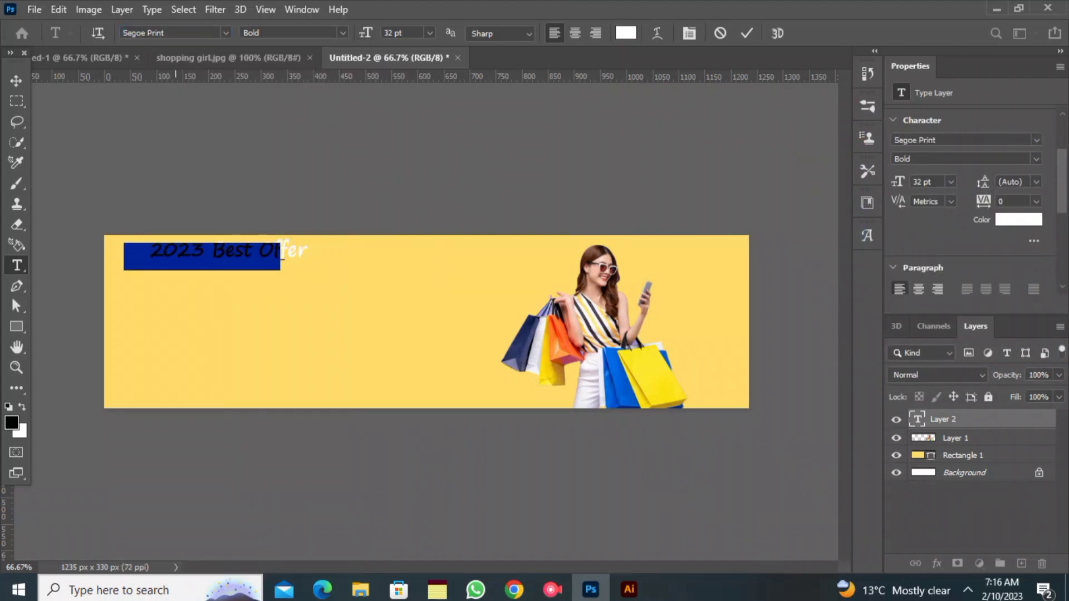
Move the offer text into the banner's upper-left corner and break it into two lines after "2023"
click(168, 254)
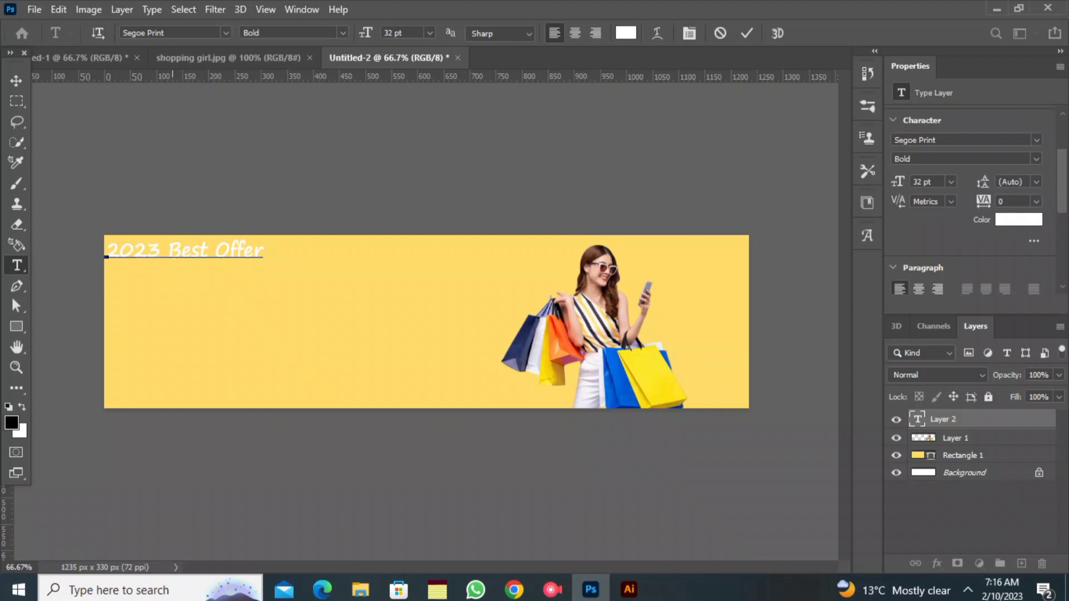
key(Return)
mouse_move(107, 248)
mouse_down()
mouse_move(172, 248)
mouse_move(192, 269)
mouse_move(98, 249)
mouse_up()
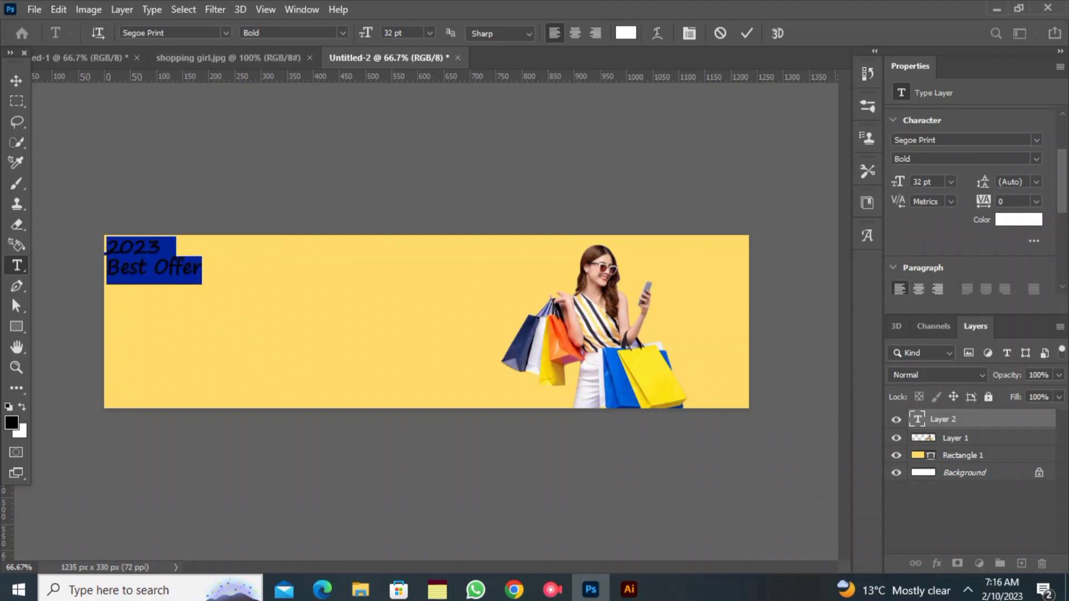
Reduce the offer text's size to 25 pt, commit it and deselect the layer
drag(365, 33, 361, 33)
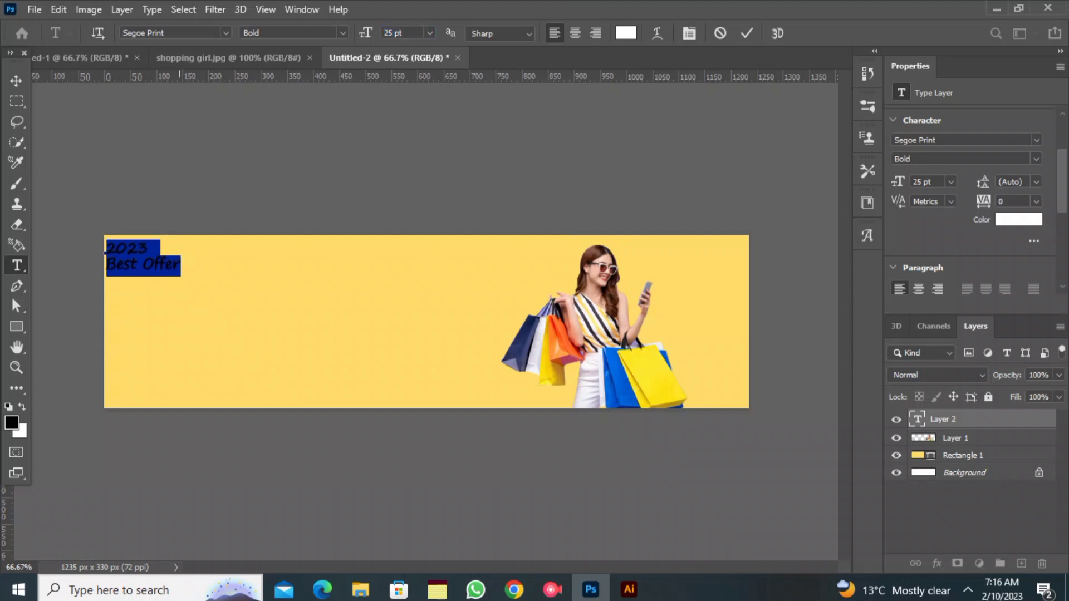
click(746, 33)
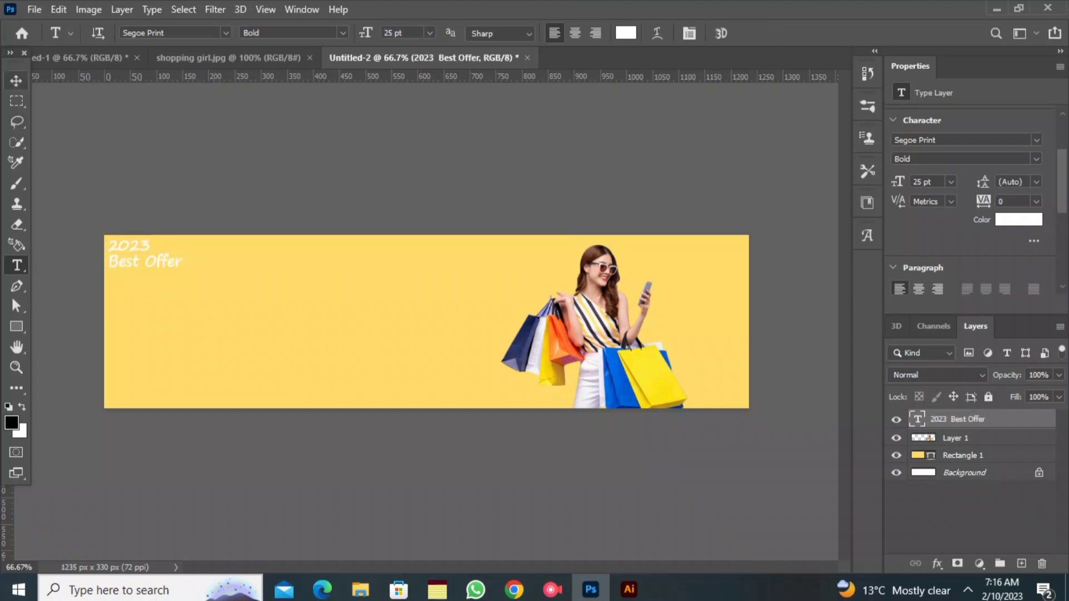
click(16, 81)
click(115, 178)
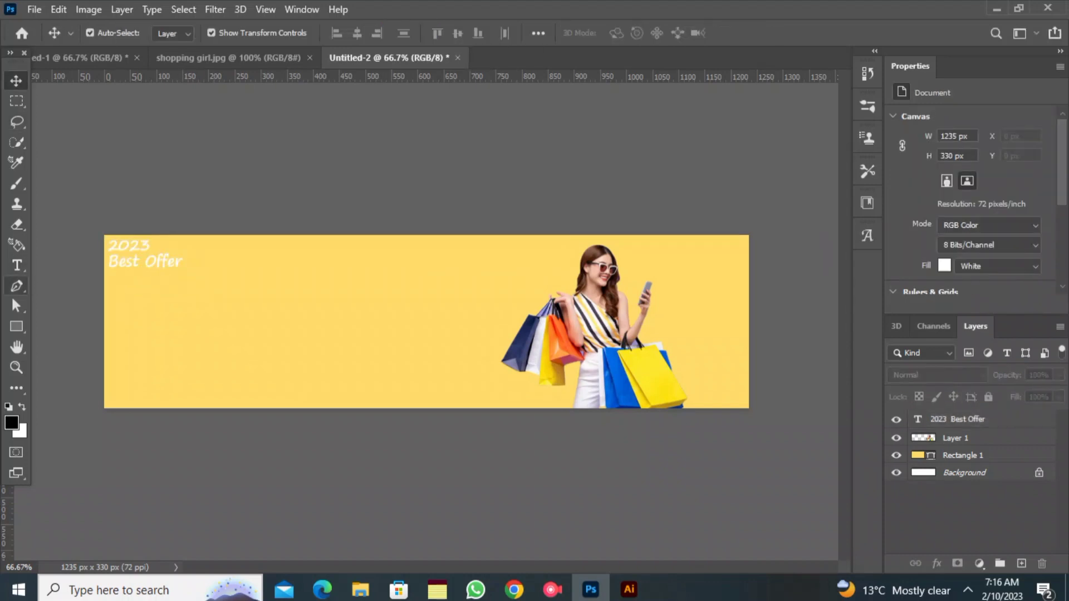
Add the heading "WINTER CLOTHS FOR MEN AND WOMEN" below the offer text, with a line break after "FOR"
key(t)
click(135, 305)
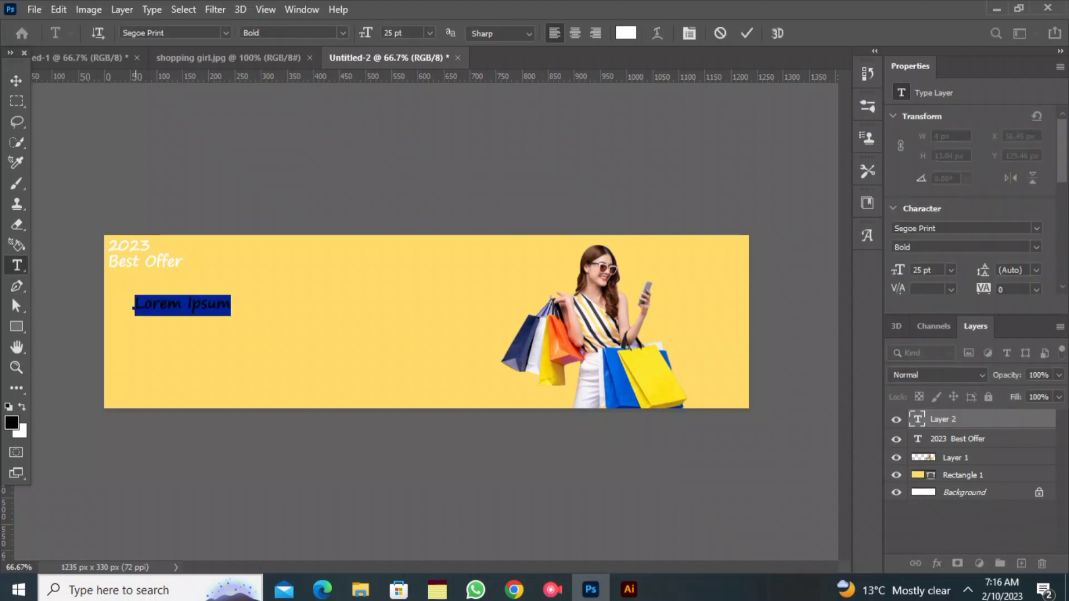
text(WINTER CLOTHS FOR MEN AND WOMEN)
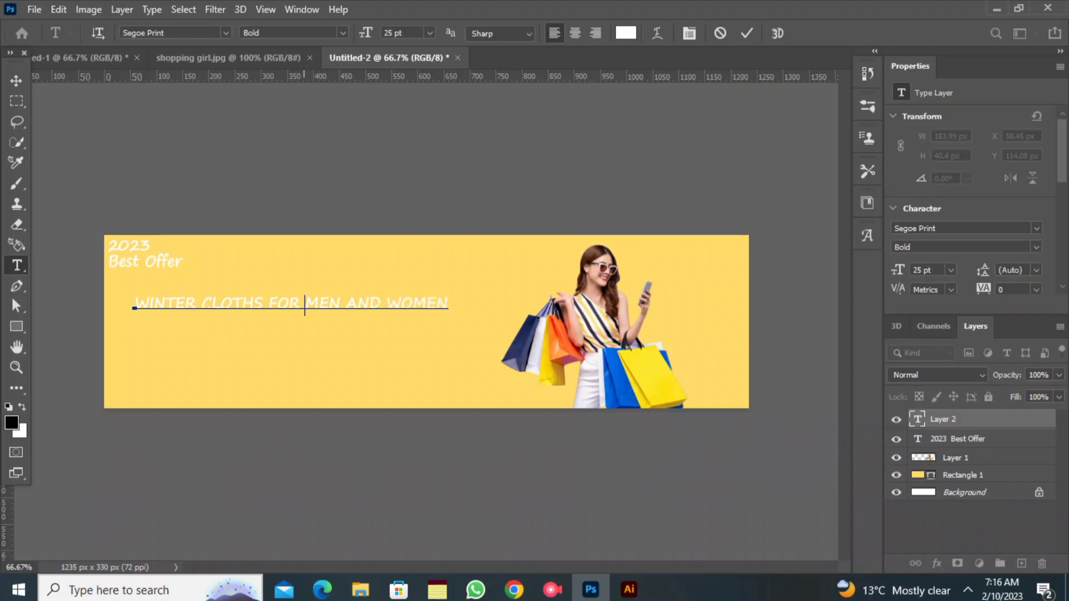
key(Return)
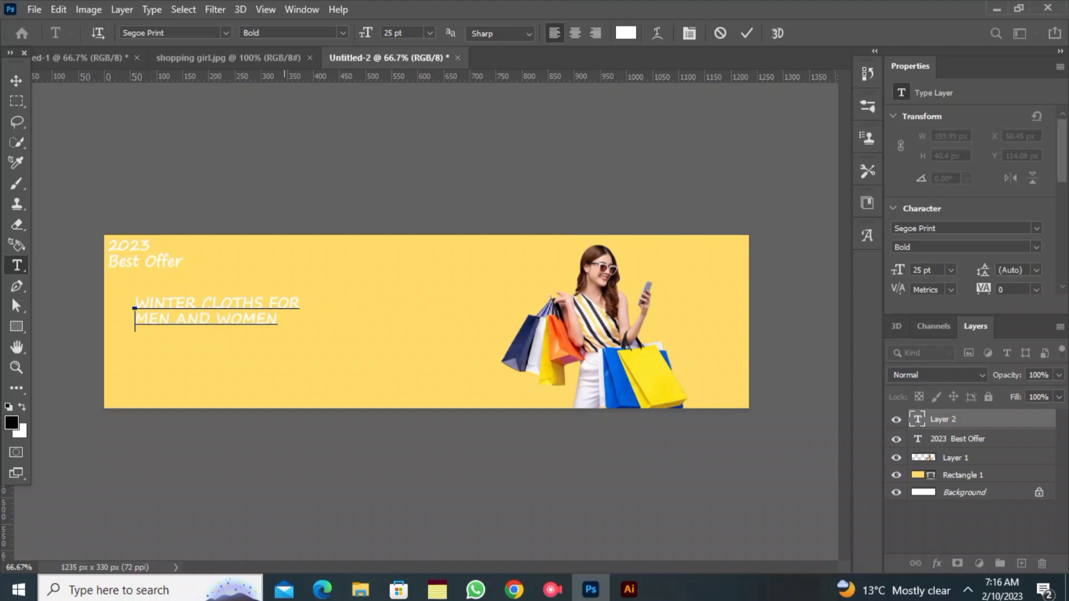
Change the whole heading's color to near-black 1b1a1a
key(ctrl+a)
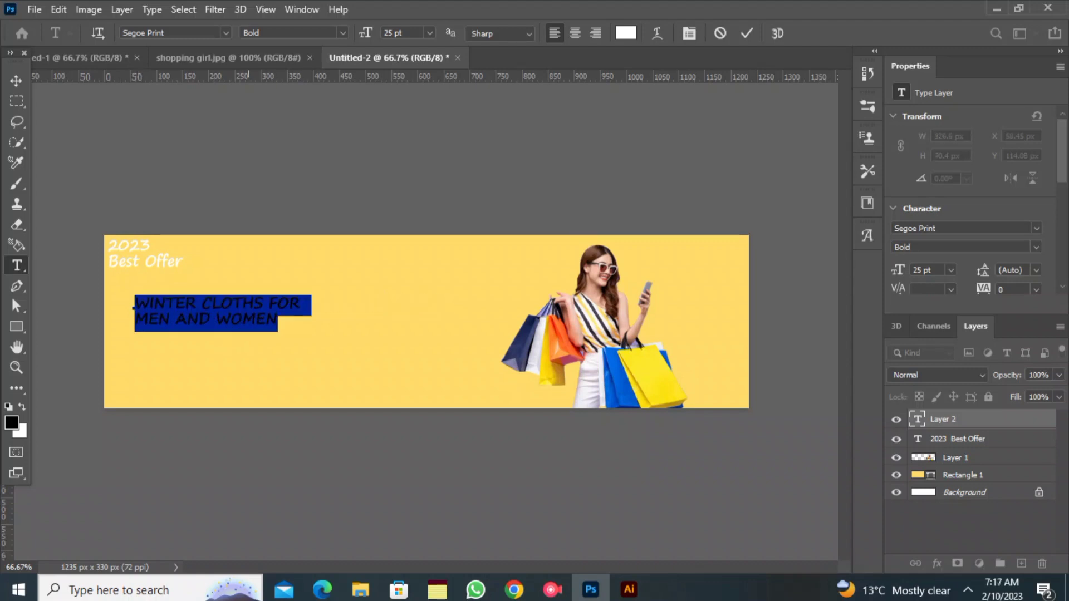
click(625, 33)
click(717, 227)
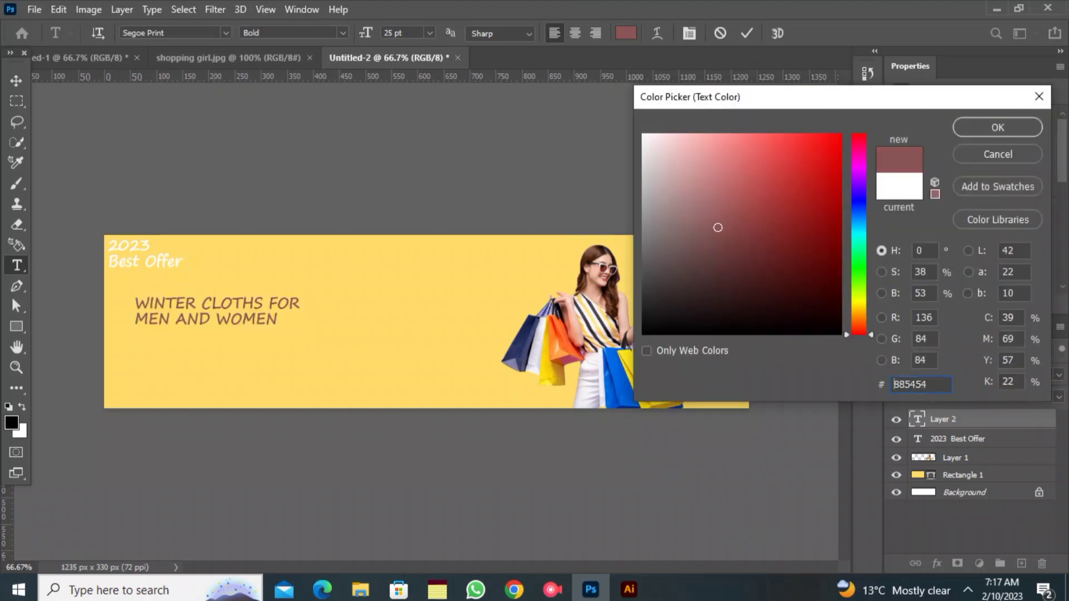
click(652, 313)
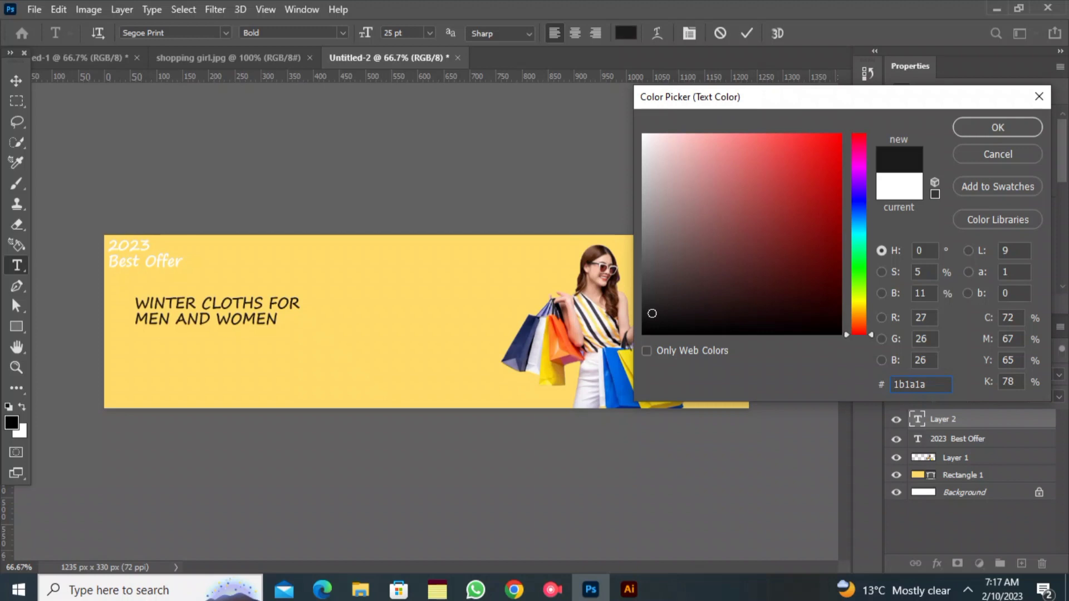
click(998, 127)
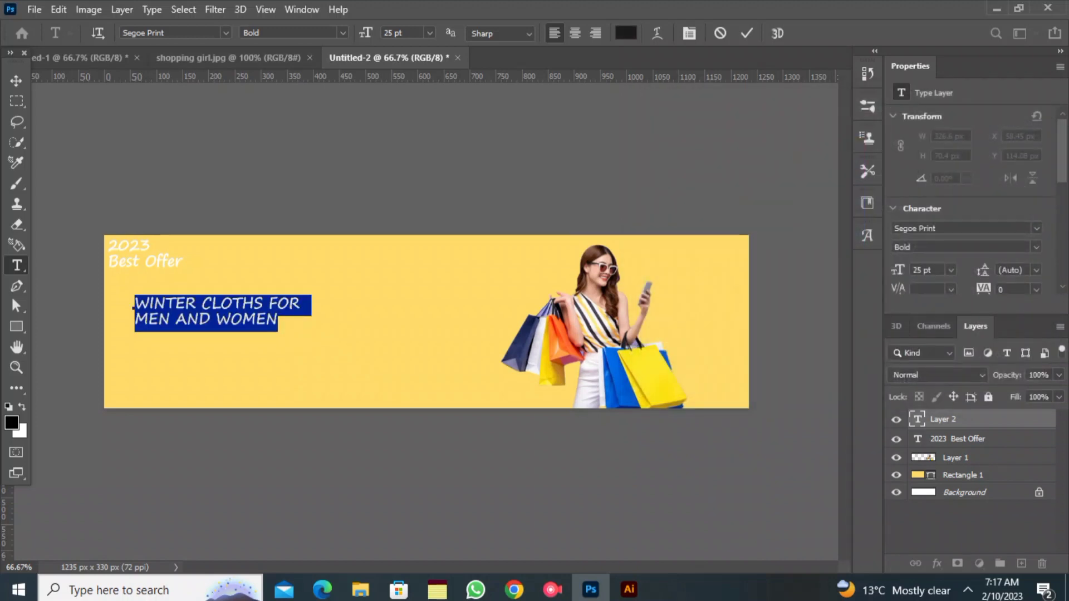
Set the heading in Ebrima at 52 pt and move it near the banner's left edge under the offer text
click(226, 33)
click(182, 96)
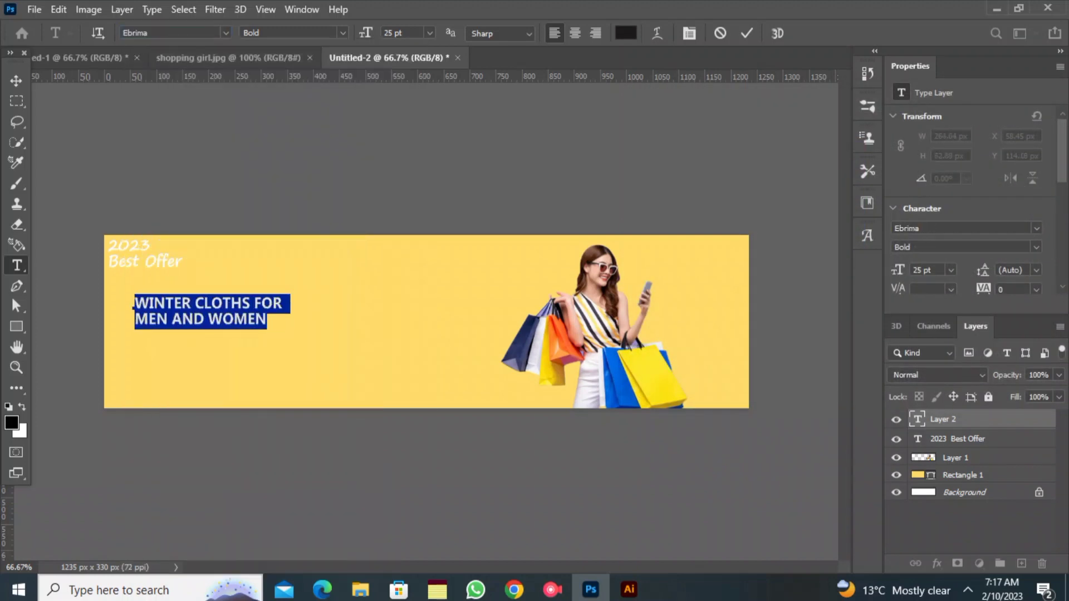
mouse_move(366, 32)
mouse_down()
mouse_move(397, 32)
mouse_move(386, 33)
mouse_up()
drag(230, 384, 206, 380)
Delete the word "AND" from the heading's second line so that it reads "MEN WOMEN"
drag(255, 328, 210, 328)
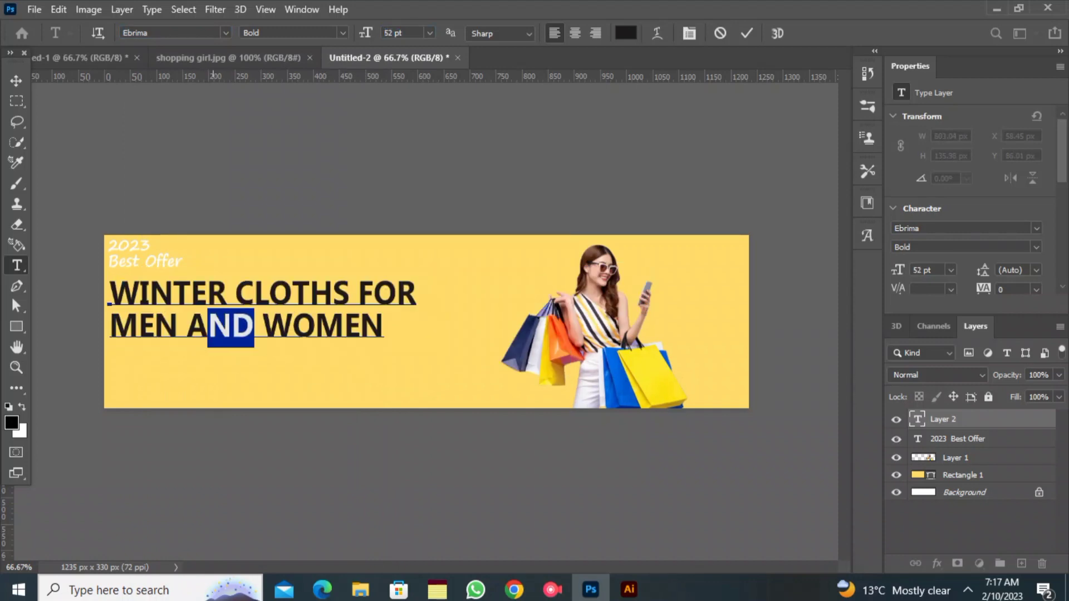
key(BackSpace)
key(BackSpace)
key(BackSpace)
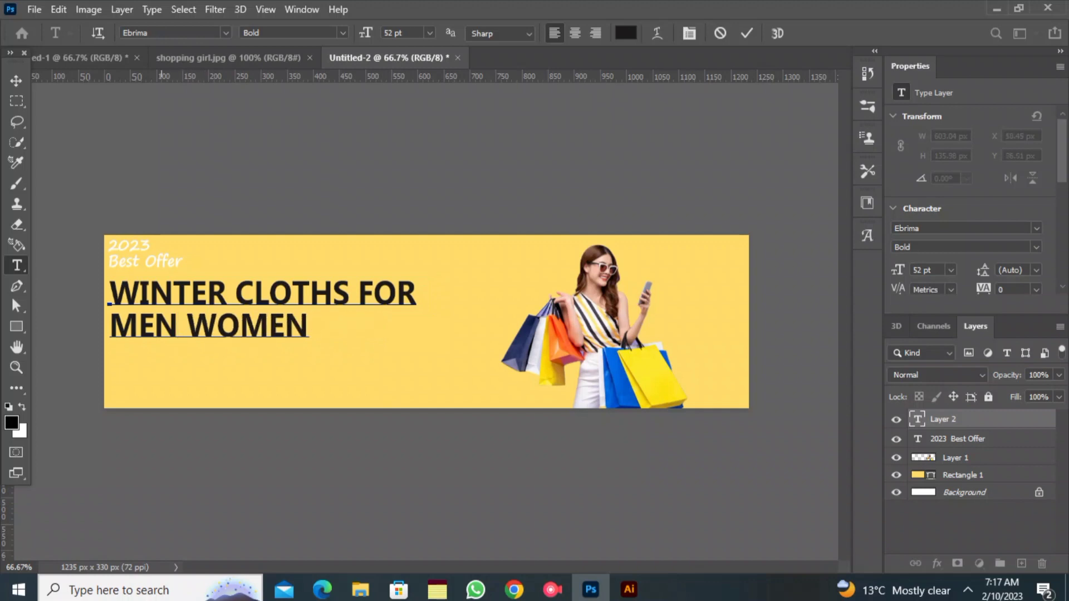
Reduce the heading's size to 47 pt, nudge it slightly left under the offer text and commit it
key(ctrl+a)
key(ctrl+shift+comma)
key(ctrl+shift+comma)
key(ctrl+shift+comma)
key(ctrl+shift+comma)
key(ctrl+shift+comma)
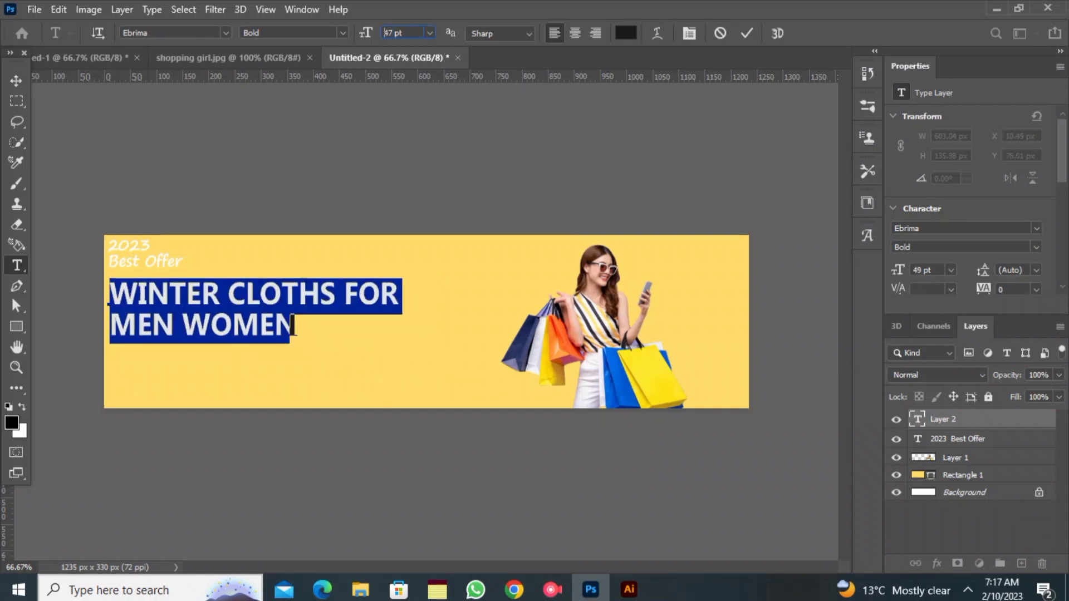
drag(202, 330, 199, 330)
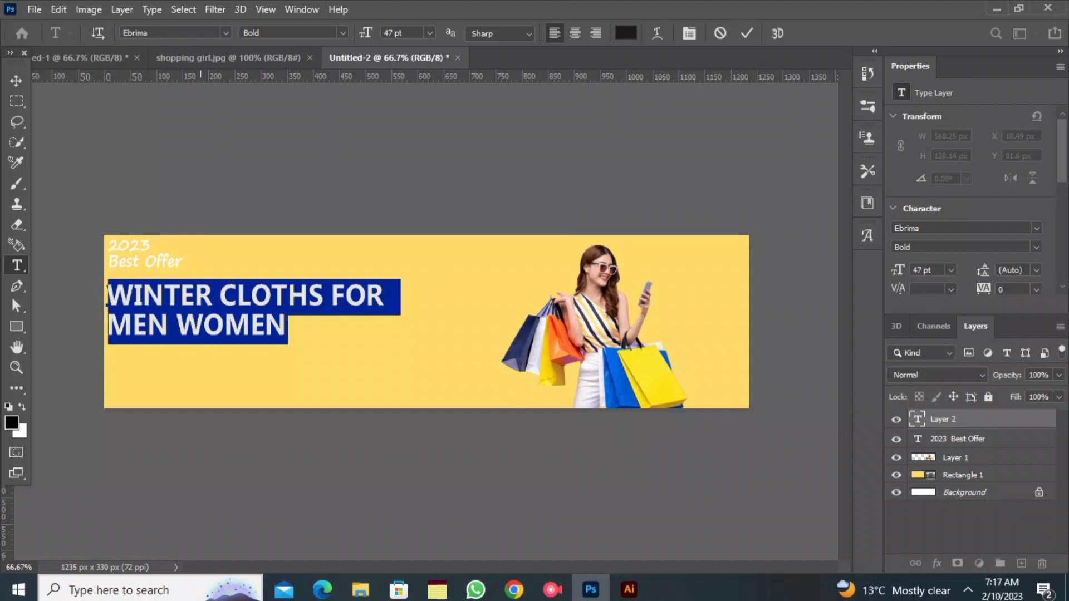
click(746, 33)
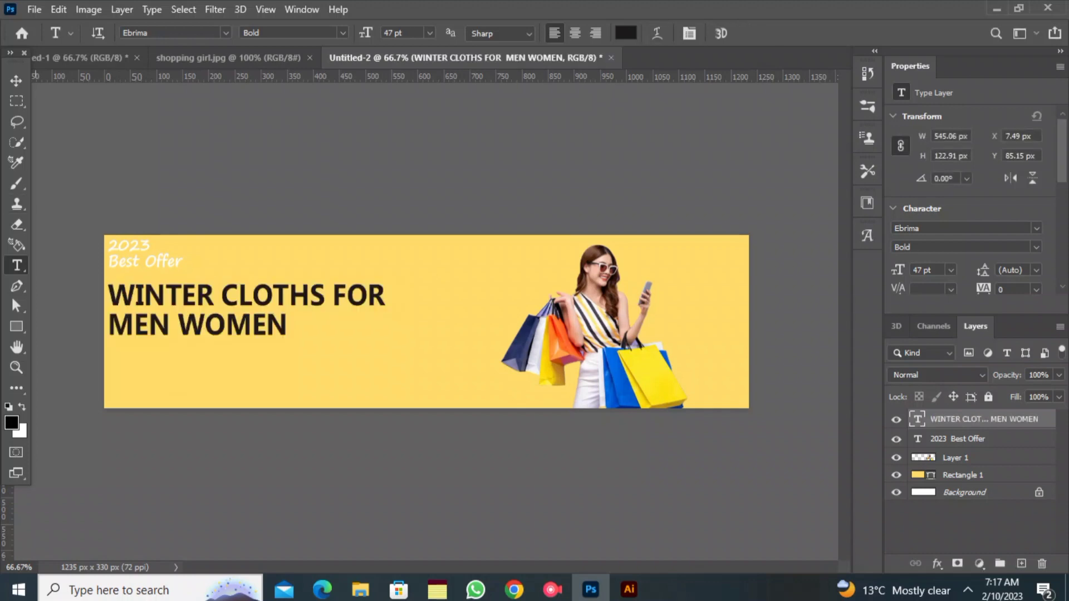
Draw a rectangle about 129 × 31 px under the heading and fill it with a recently used dark gray swatch
right_click(17, 326)
click(84, 316)
drag(154, 350, 221, 367)
click(175, 32)
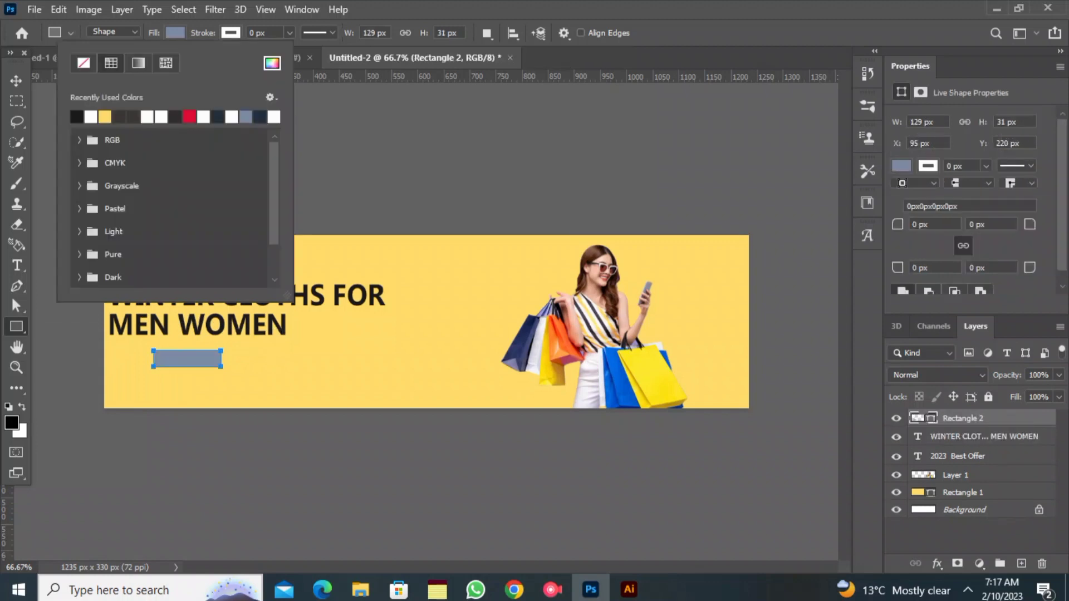
click(119, 116)
click(175, 33)
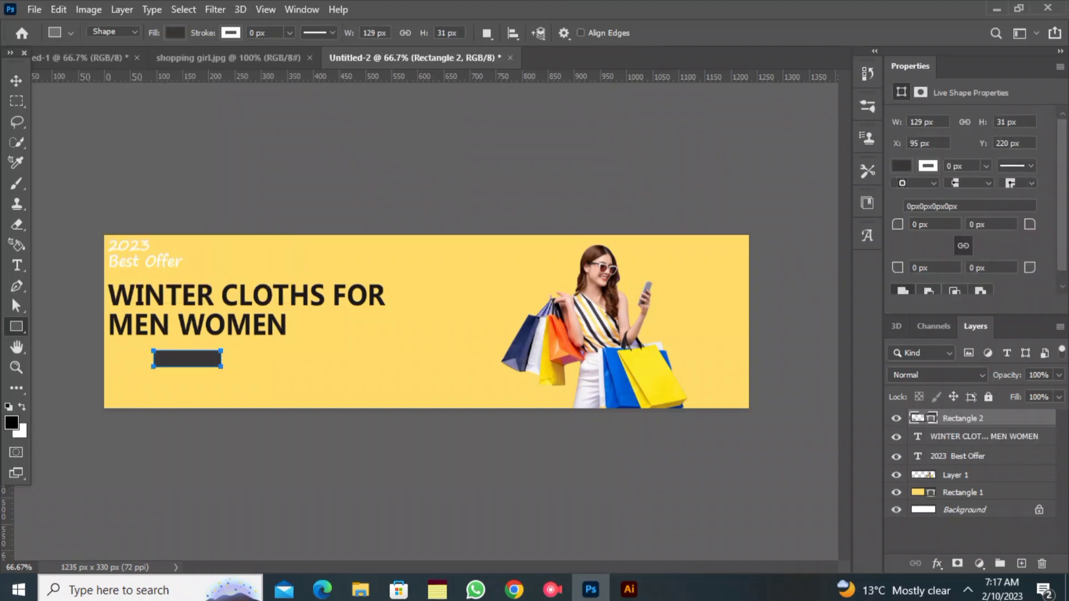
Fully round the dark rectangle's corners into a pill-shaped button and shift it slightly left under "MEN WOMEN"
mouse_move(160, 356)
mouse_down()
mouse_move(182, 361)
mouse_move(170, 361)
mouse_up()
click(16, 81)
click(89, 201)
Recolor the whole heading to the button's dark gray 393735 by sampling it, and commit the text
double_click(123, 323)
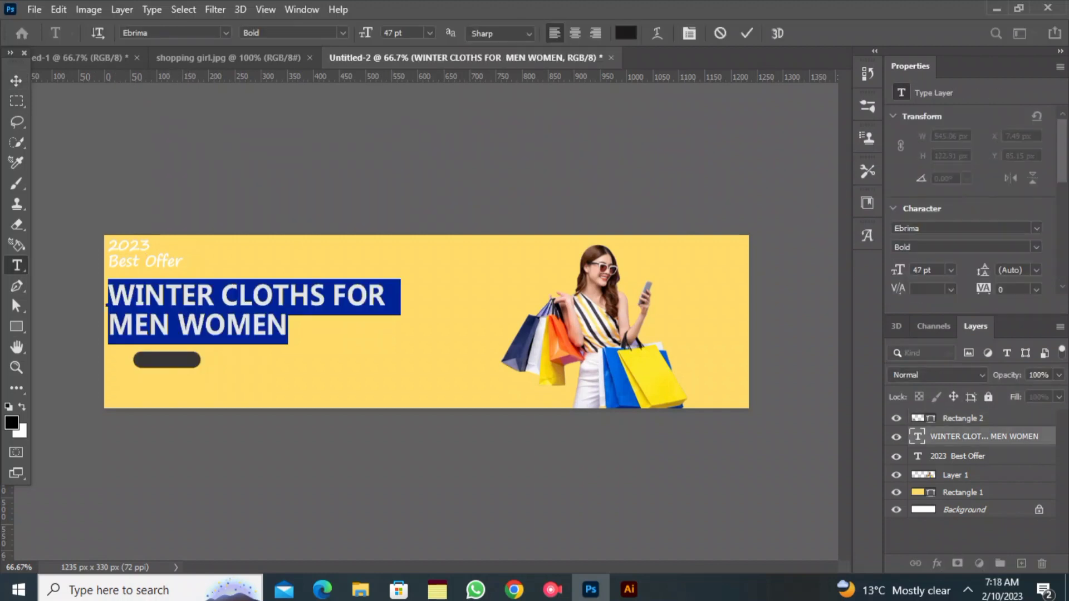
click(626, 33)
click(169, 359)
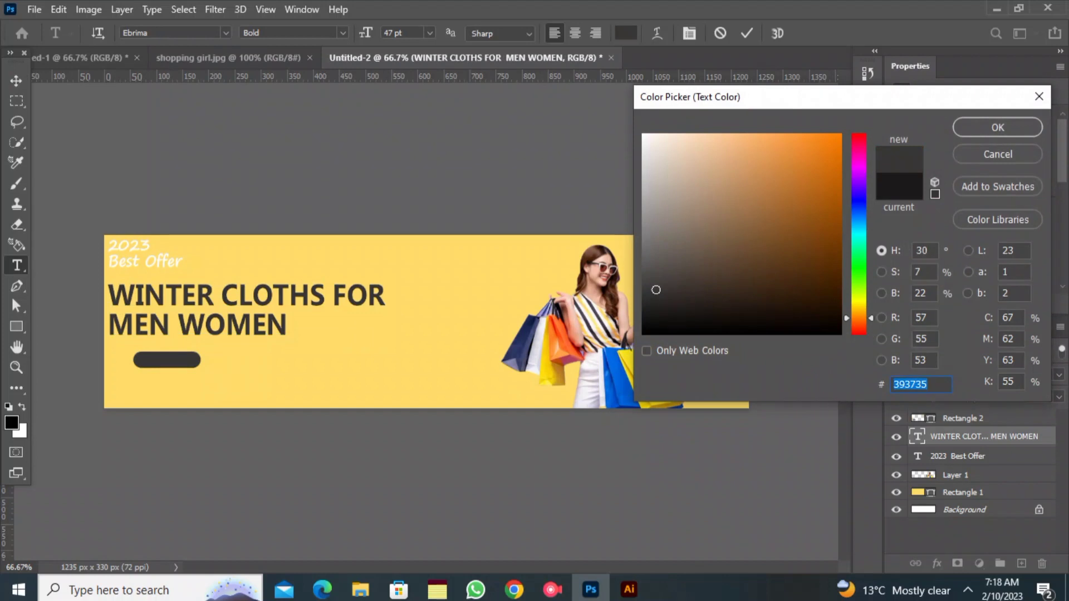
key(Return)
click(16, 81)
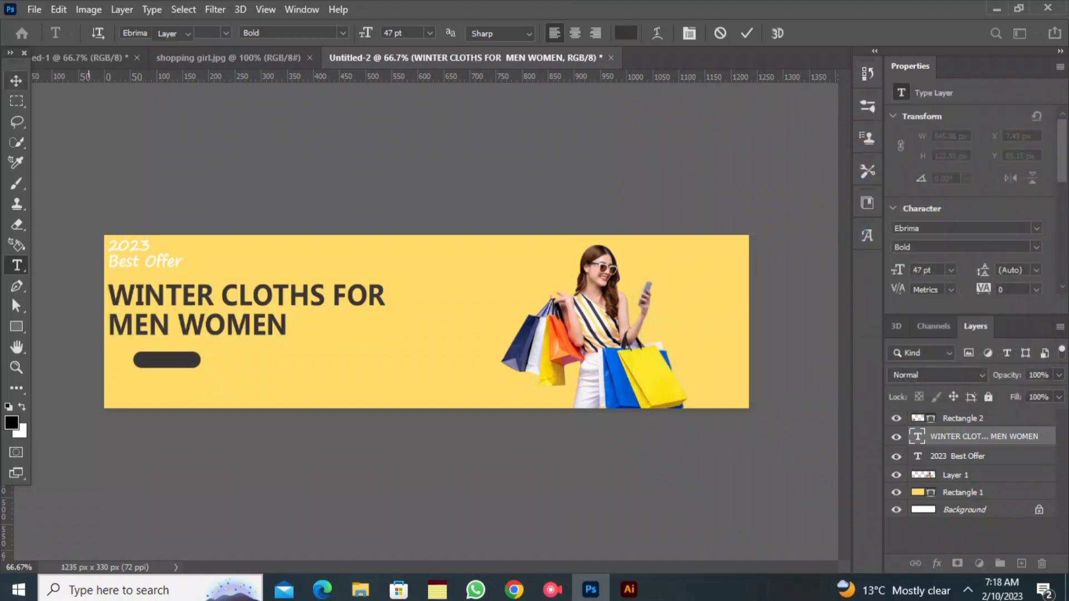
click(83, 161)
Add the text "Shop Now" above the heading and color it white
click(16, 265)
click(230, 250)
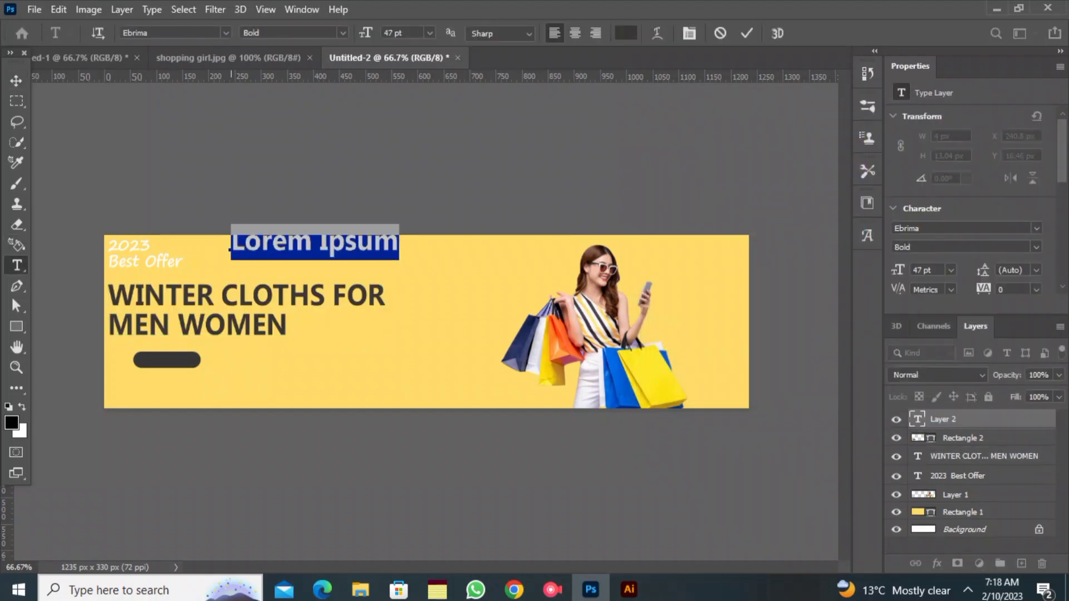
text(Shop )
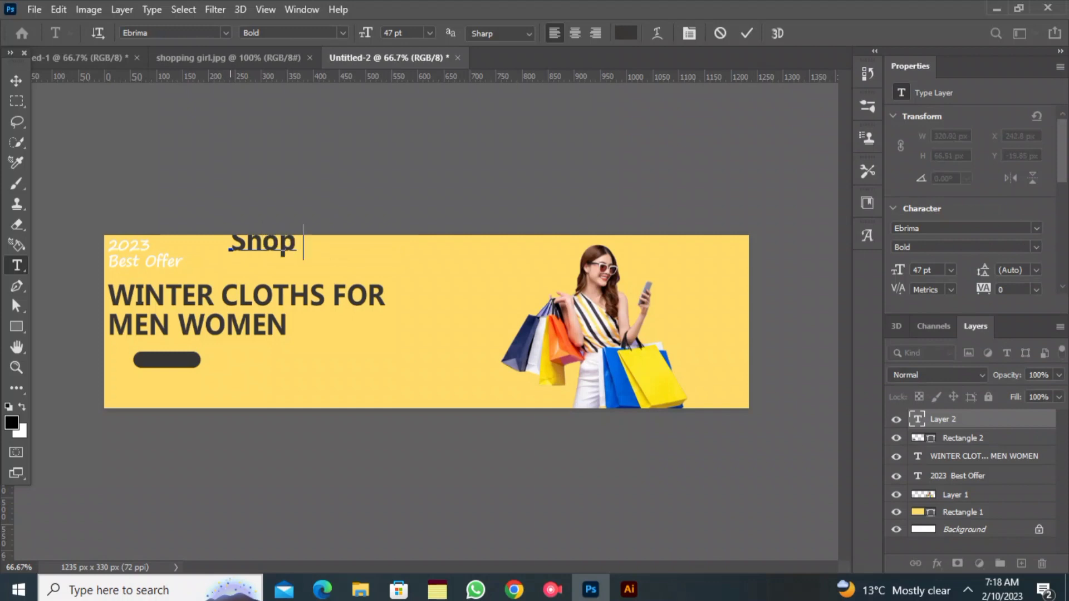
text(Now)
key(ctrl+a)
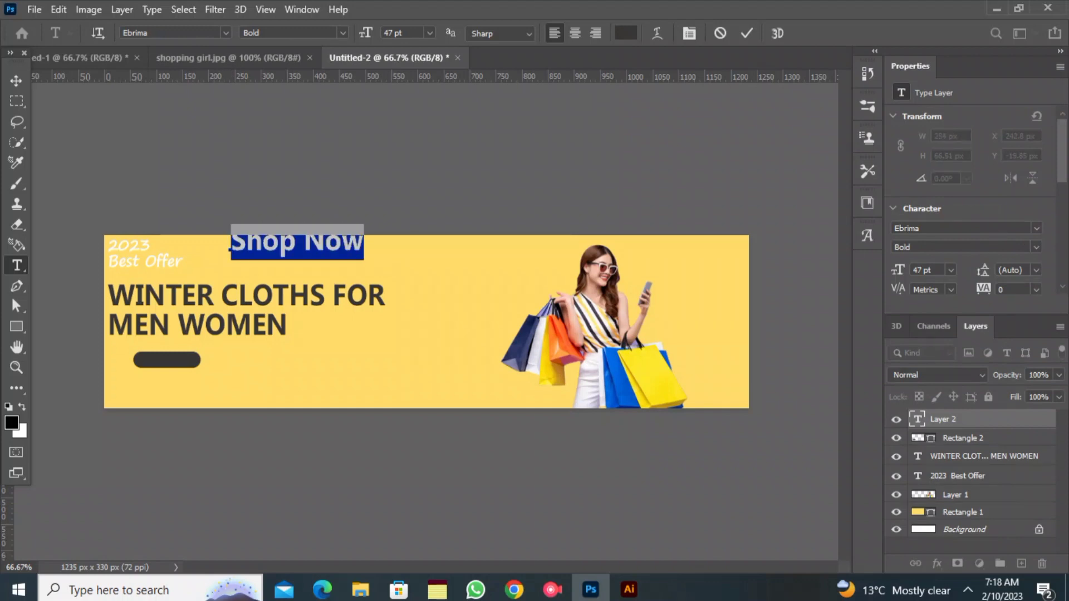
click(626, 33)
click(643, 134)
click(997, 128)
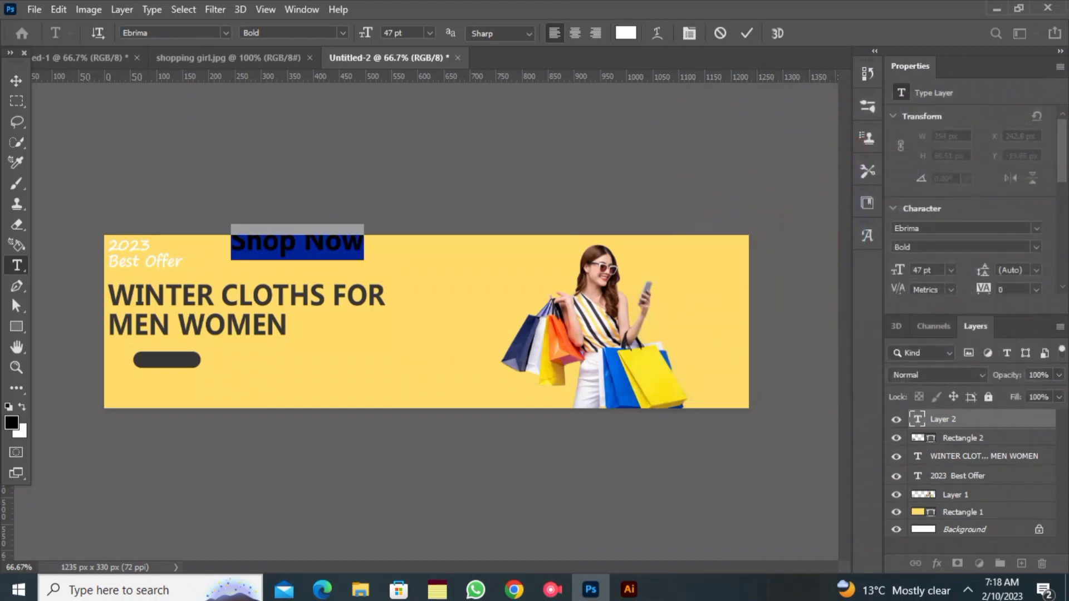
Reduce "Shop Now" to 20 pt, place it on the dark pill-shaped button and commit it
drag(366, 32, 304, 33)
drag(304, 378, 211, 491)
click(746, 33)
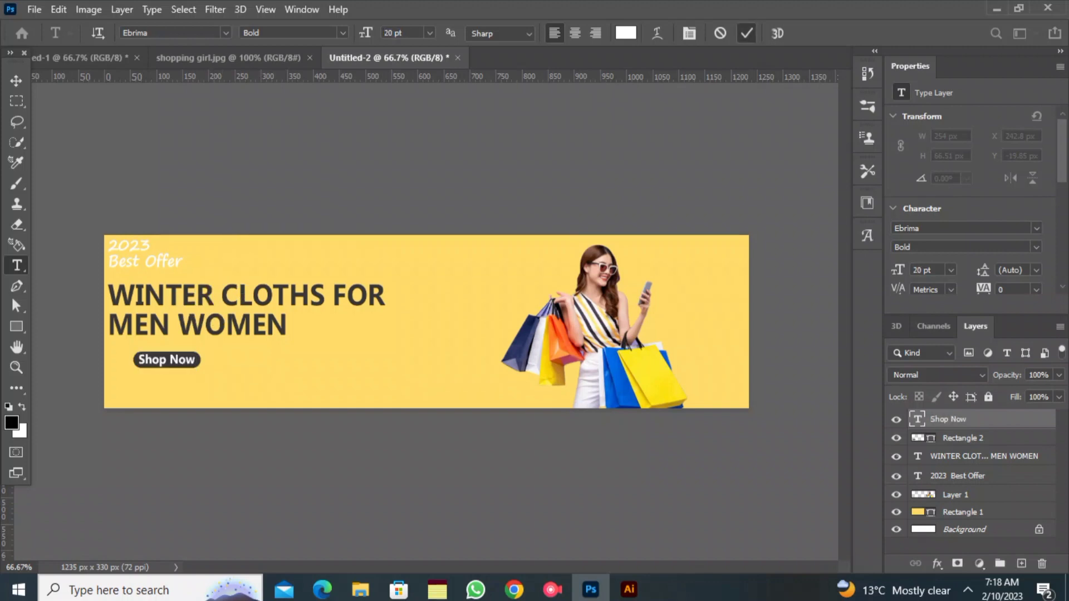
click(153, 398)
text(ww)
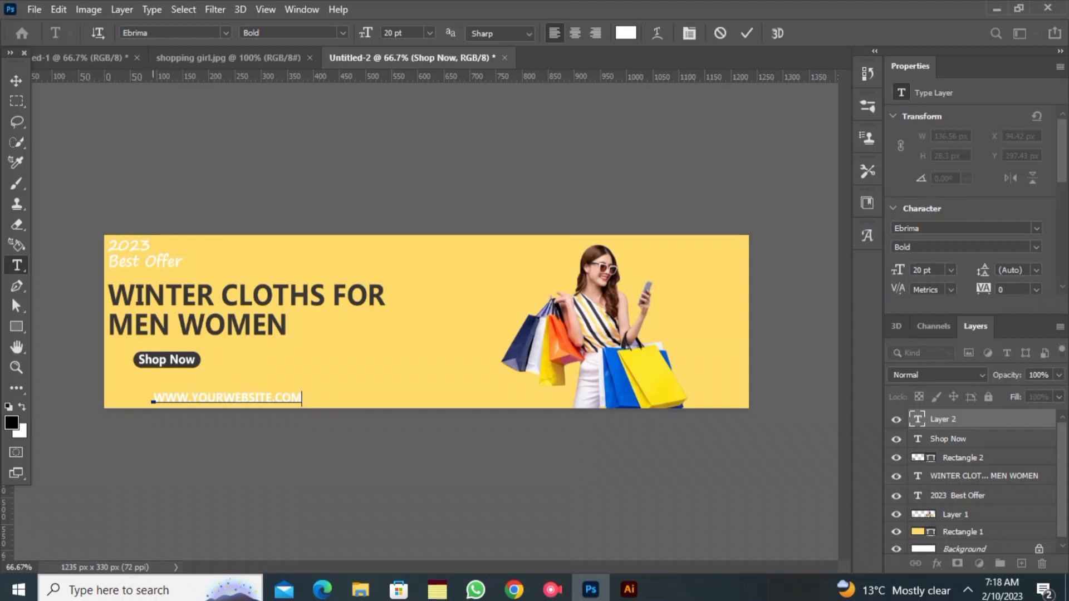
drag(153, 398, 303, 398)
click(626, 33)
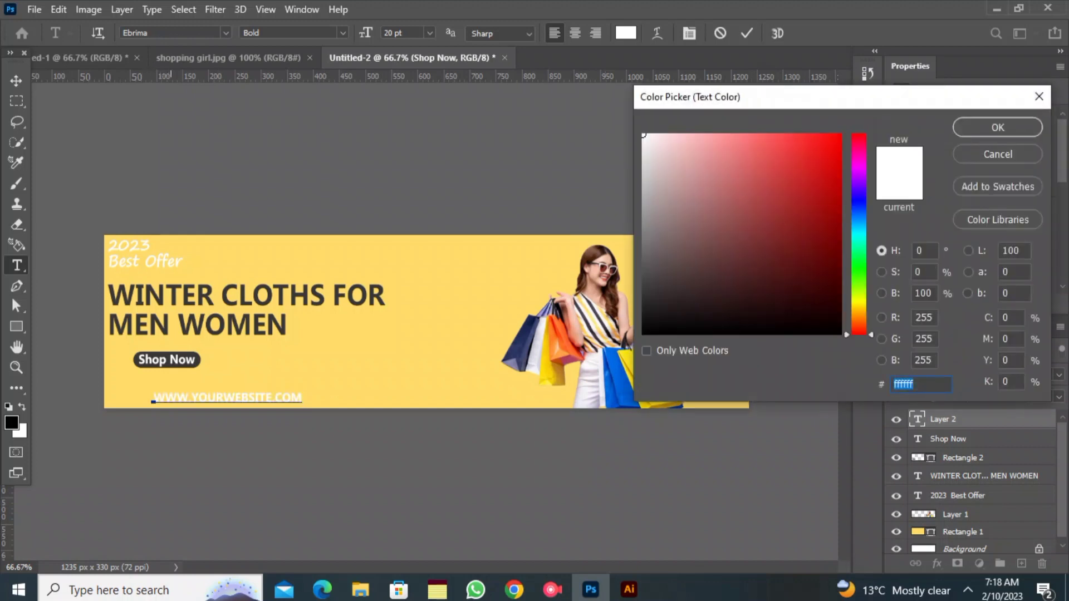
text(393735)
key(Return)
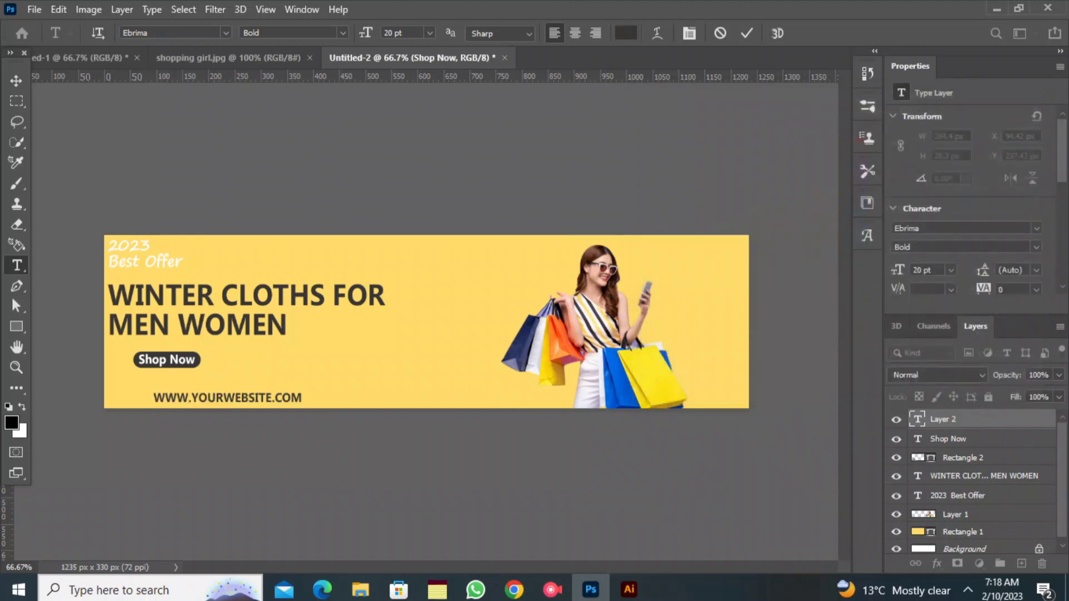
Set the website text to 240 tracking and 12 pt, and move it to the banner's bottom edge beside the woman
drag(984, 288, 995, 288)
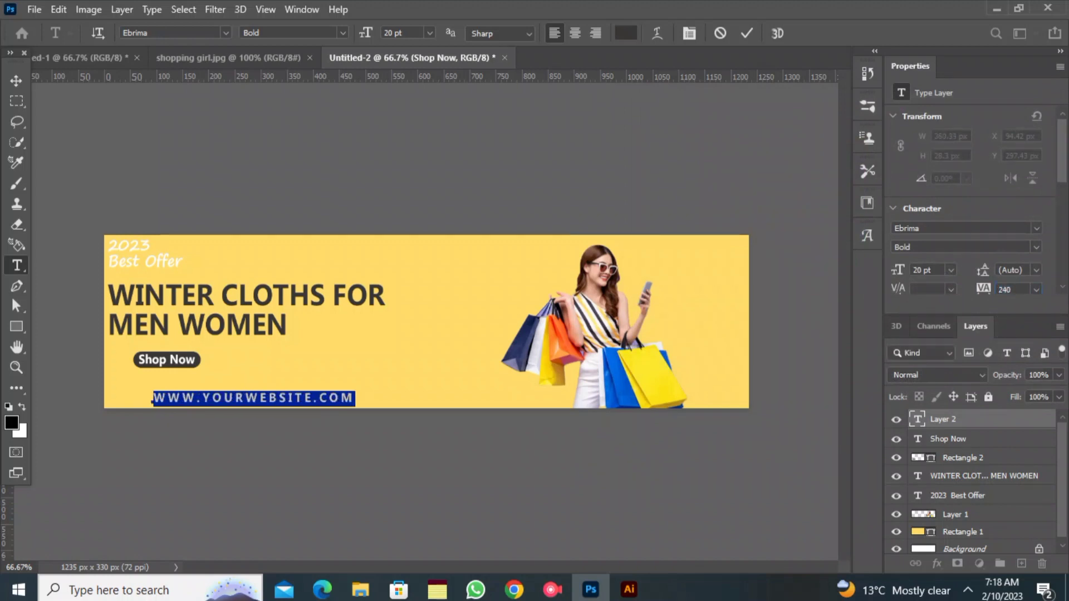
drag(368, 33, 361, 33)
drag(349, 400, 509, 393)
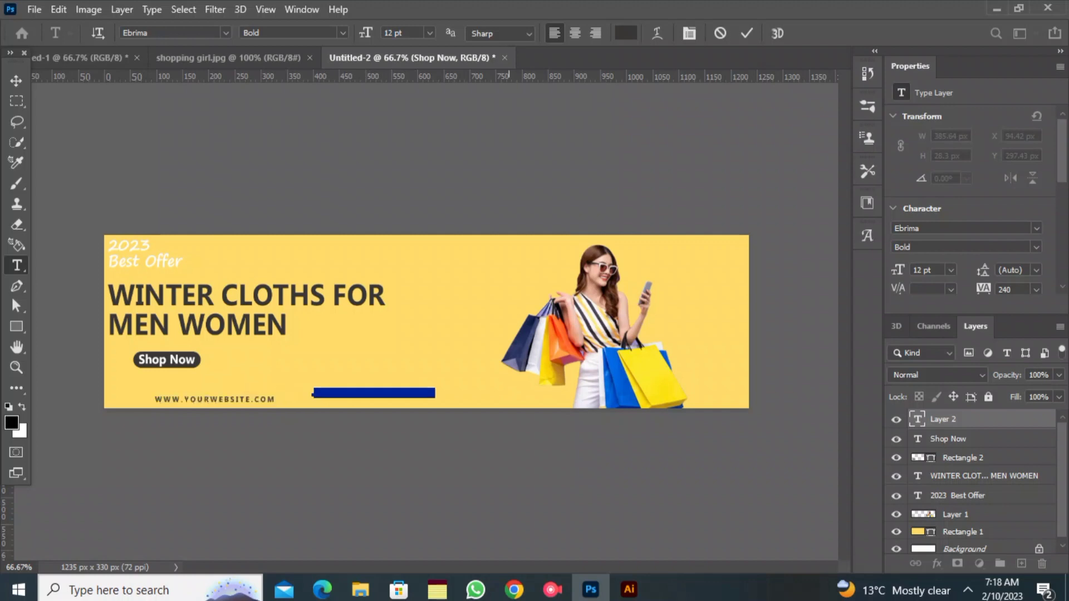
drag(312, 393, 446, 404)
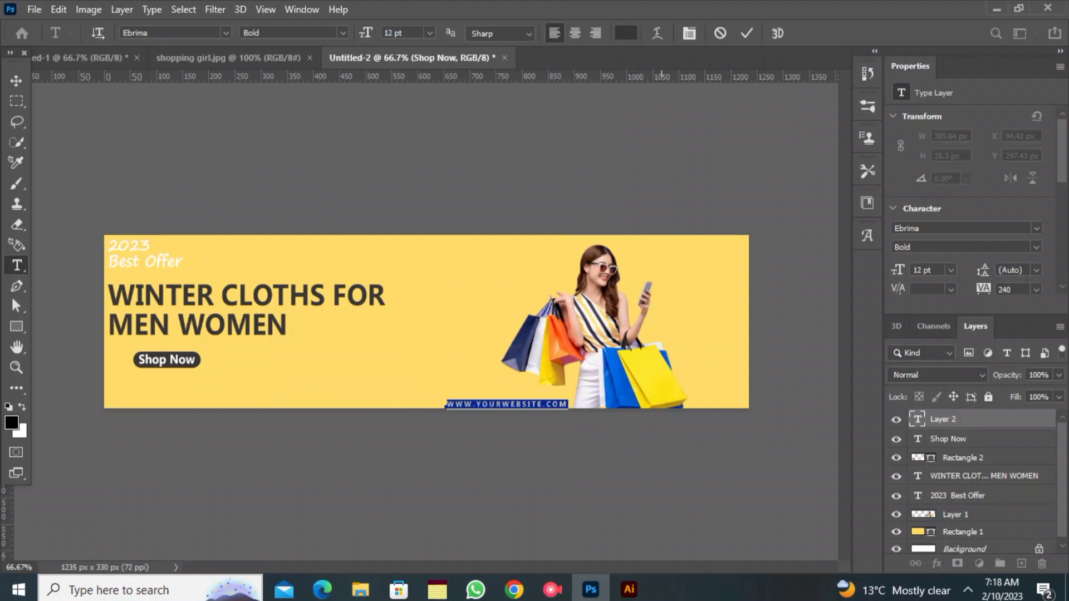
click(746, 33)
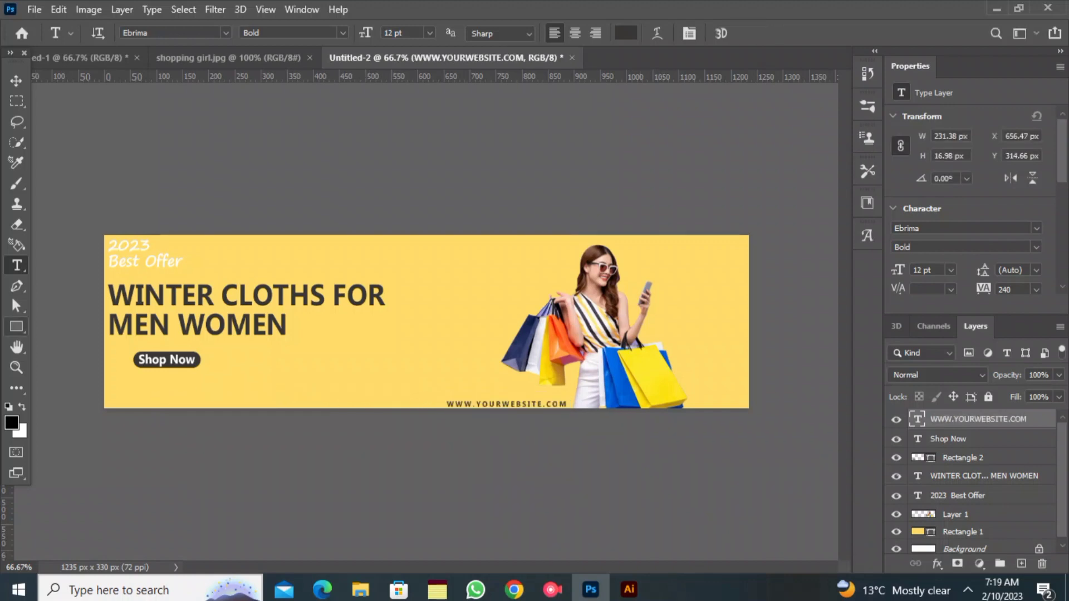
Draw an ellipse about 183 × 175 px between the heading and the woman and fill it with dark gray
click(16, 326)
click(82, 356)
drag(426, 248, 522, 341)
click(175, 32)
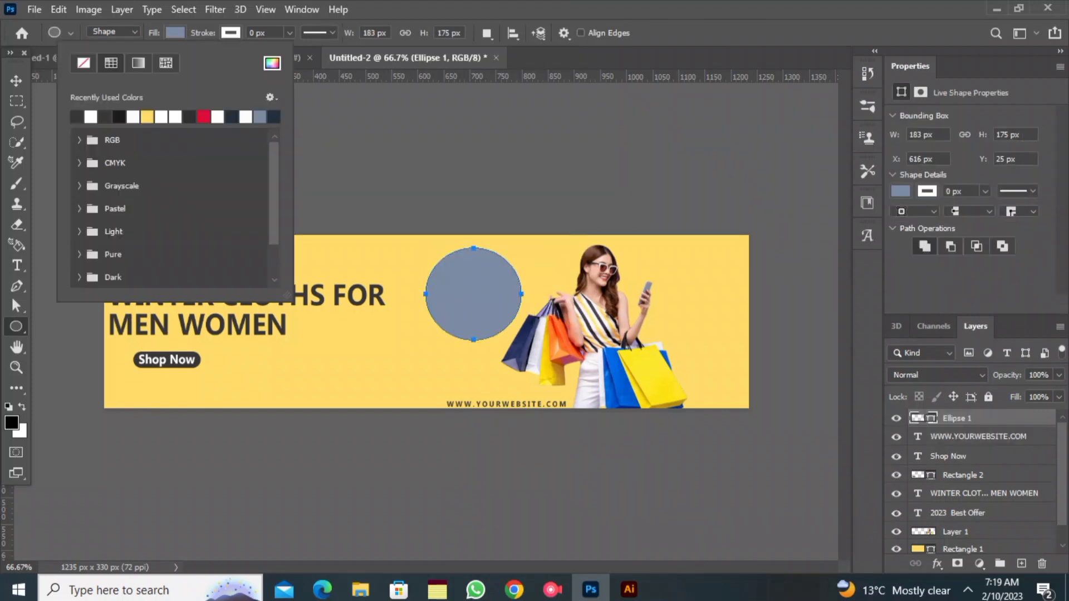
click(77, 117)
click(16, 81)
Duplicate the dark ellipse's layer and remove the copy's fill
drag(958, 418, 1021, 564)
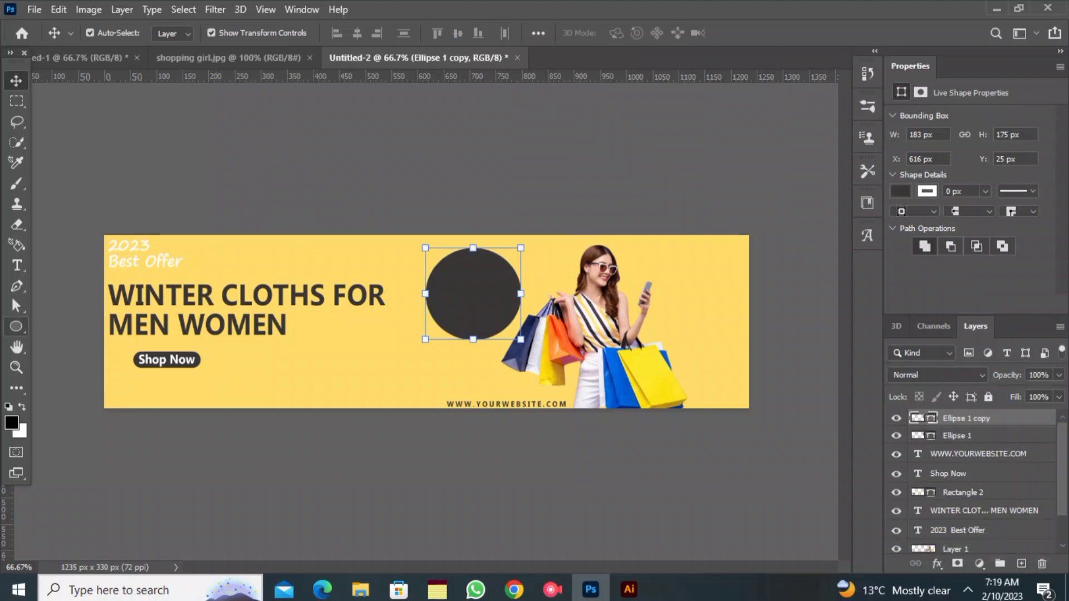
click(16, 327)
click(175, 33)
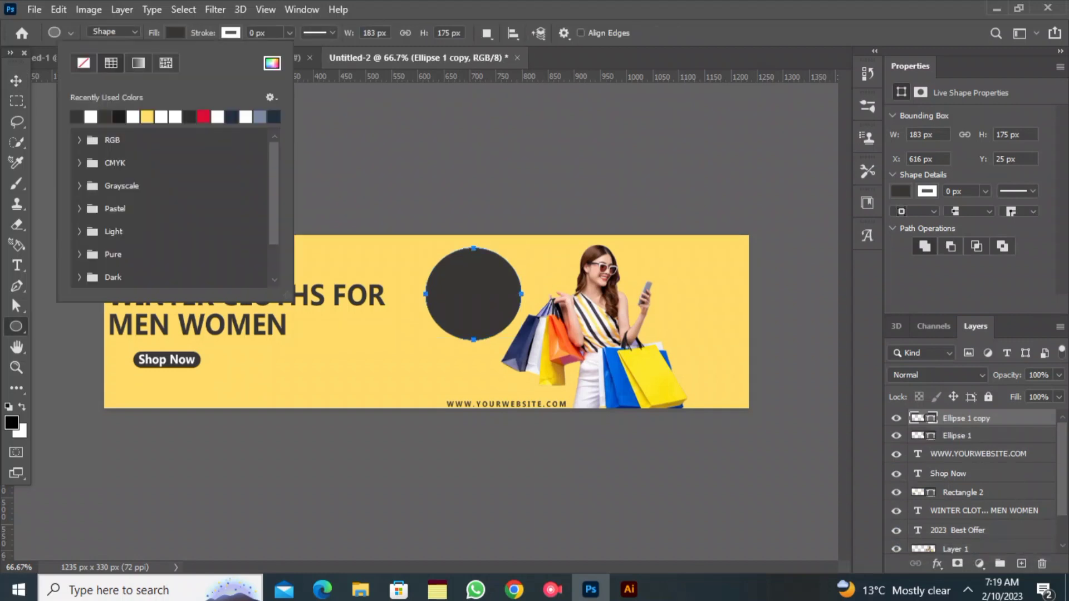
click(84, 63)
Give the unfilled ellipse copy a thin dotted white stroke and deselect it
click(320, 33)
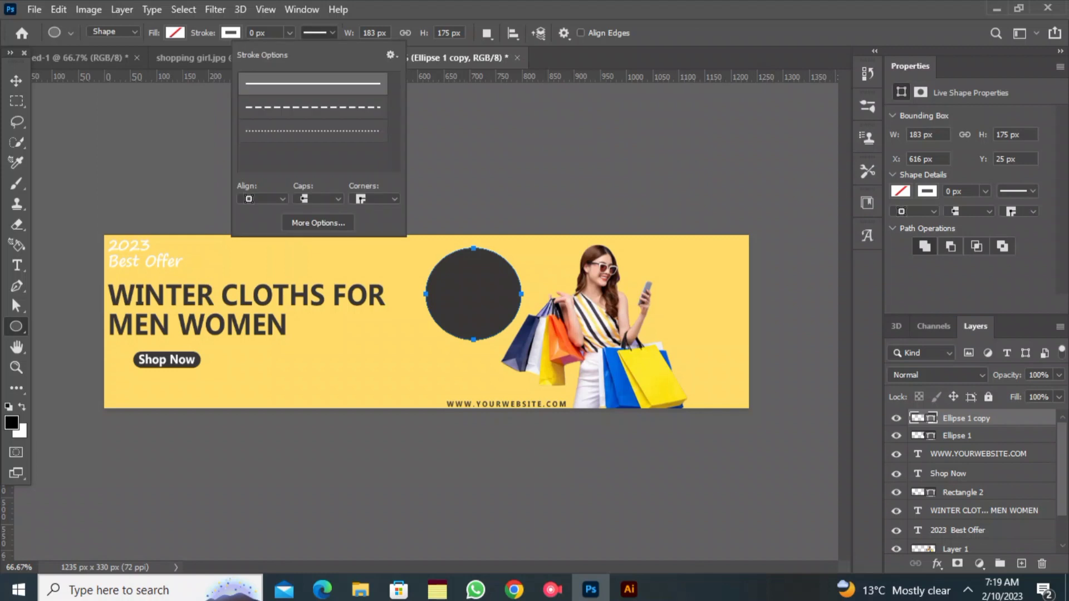
click(313, 131)
click(264, 33)
scroll(263, 33, up, 10)
scroll(264, 33, down, 8)
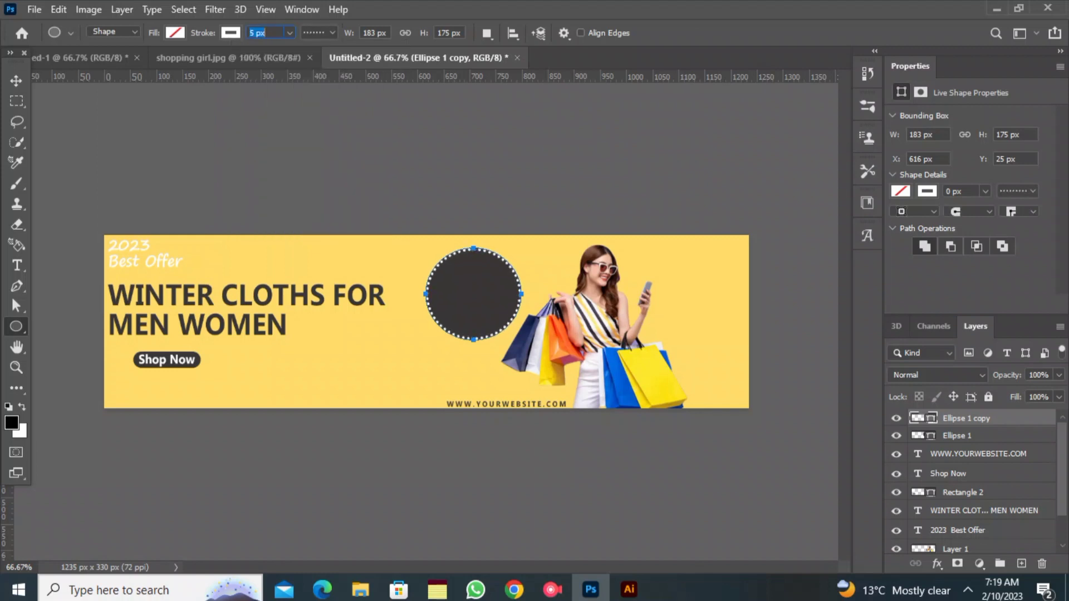
scroll(264, 33, up, 4)
click(16, 81)
click(184, 161)
Add the text "40% OFF" on two lines in the empty area below the heading
click(17, 265)
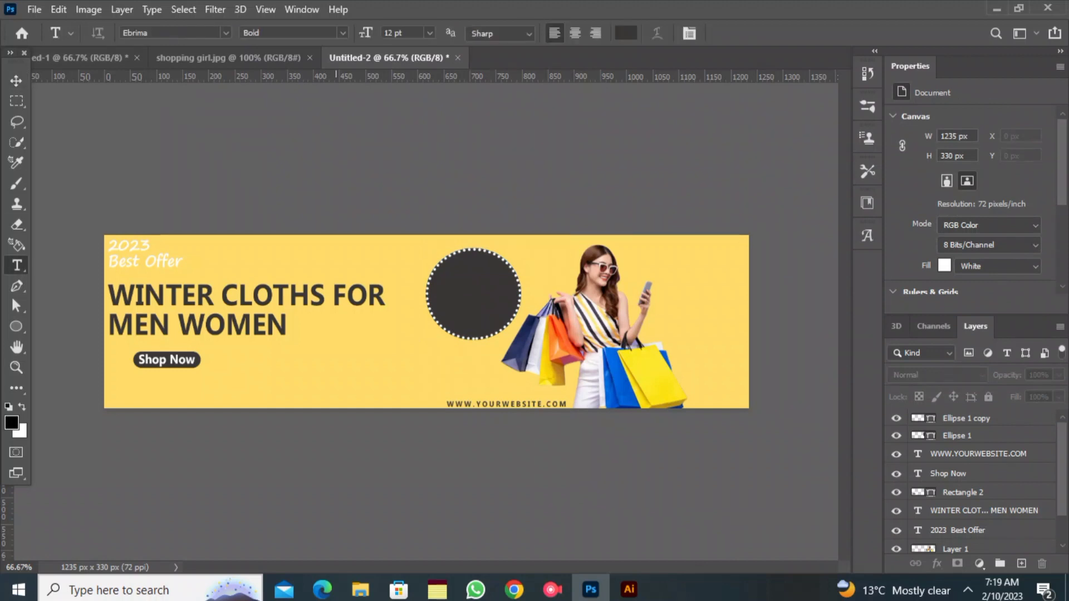
click(325, 325)
click(747, 33)
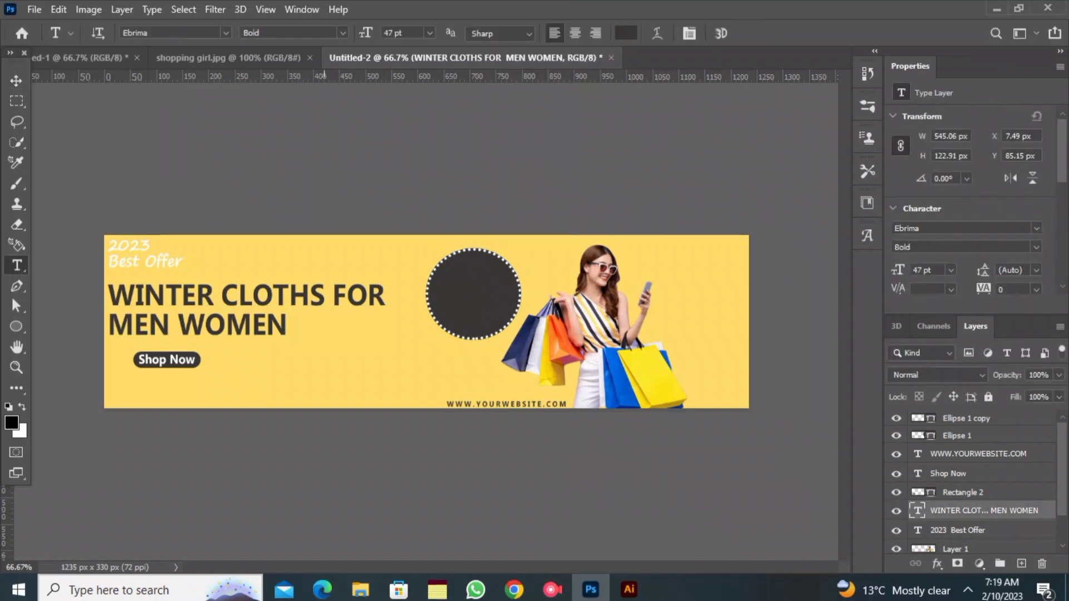
click(323, 384)
text(40% )
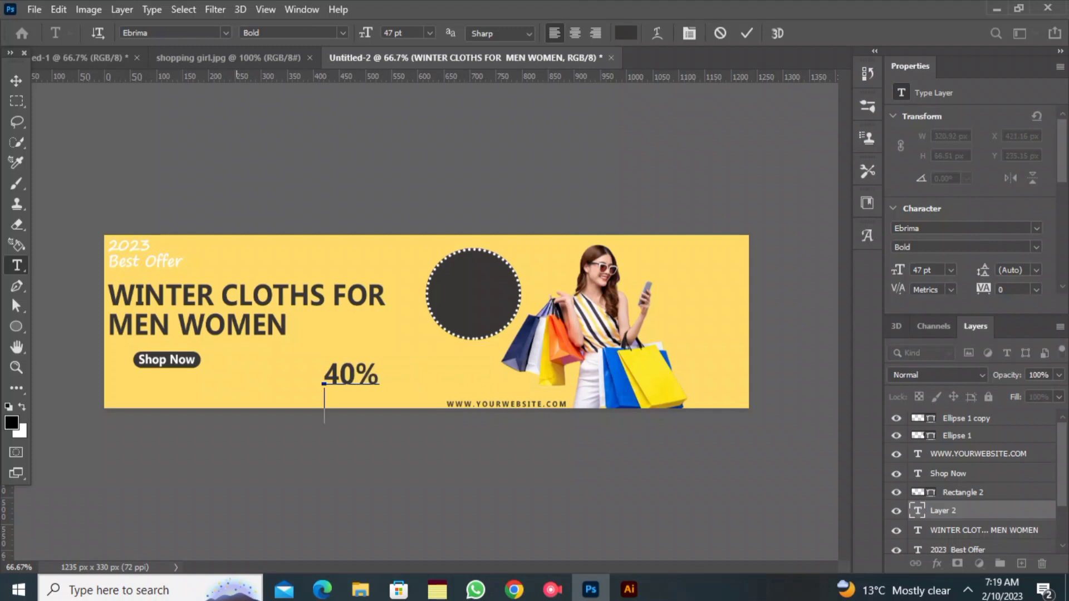
text(OFF)
key(ctrl+a)
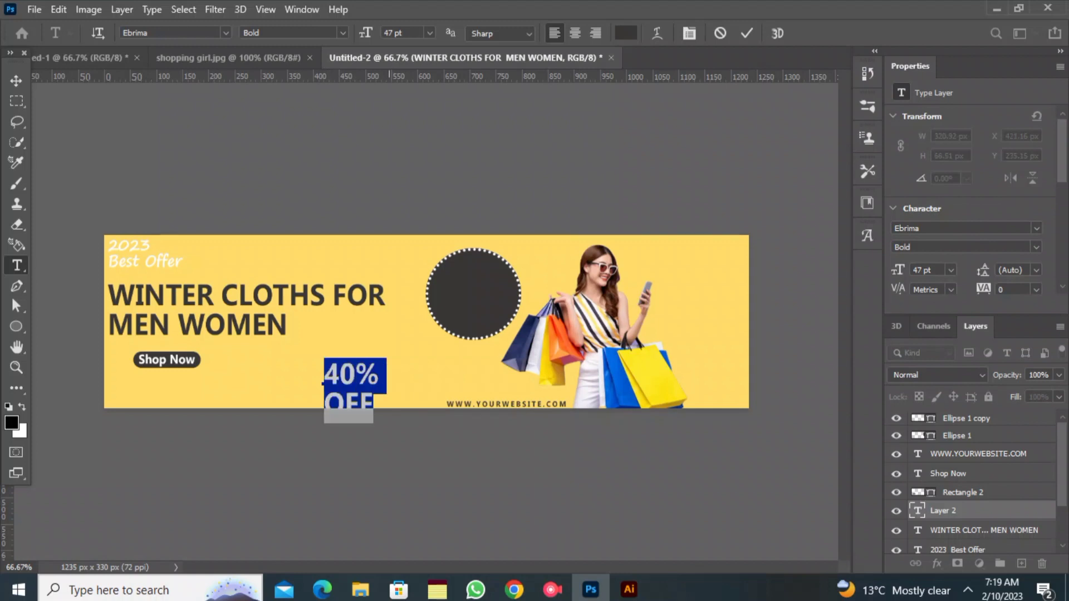
Color "40% OFF" white ffffff, move it into the dark circle and commit it
click(626, 33)
text(ffffff)
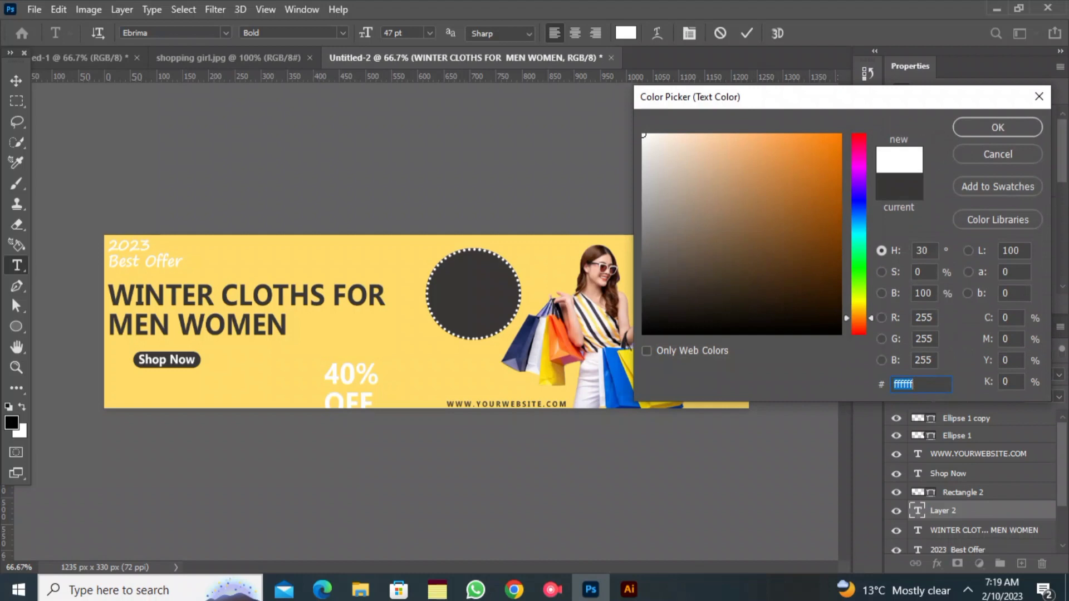
key(Return)
drag(377, 389, 499, 297)
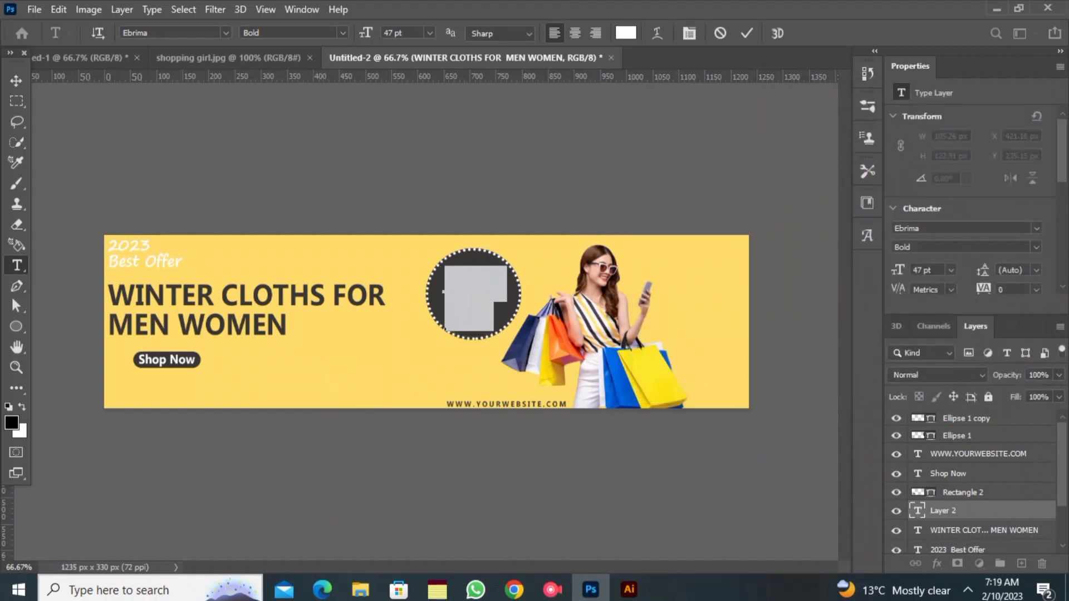
key(ctrl+Return)
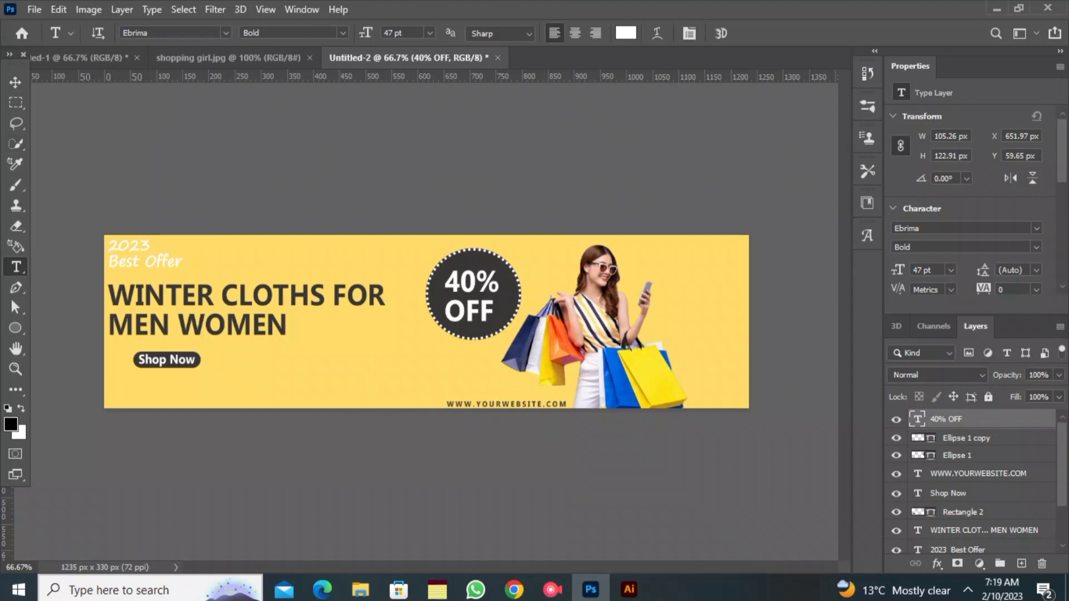
key(v)
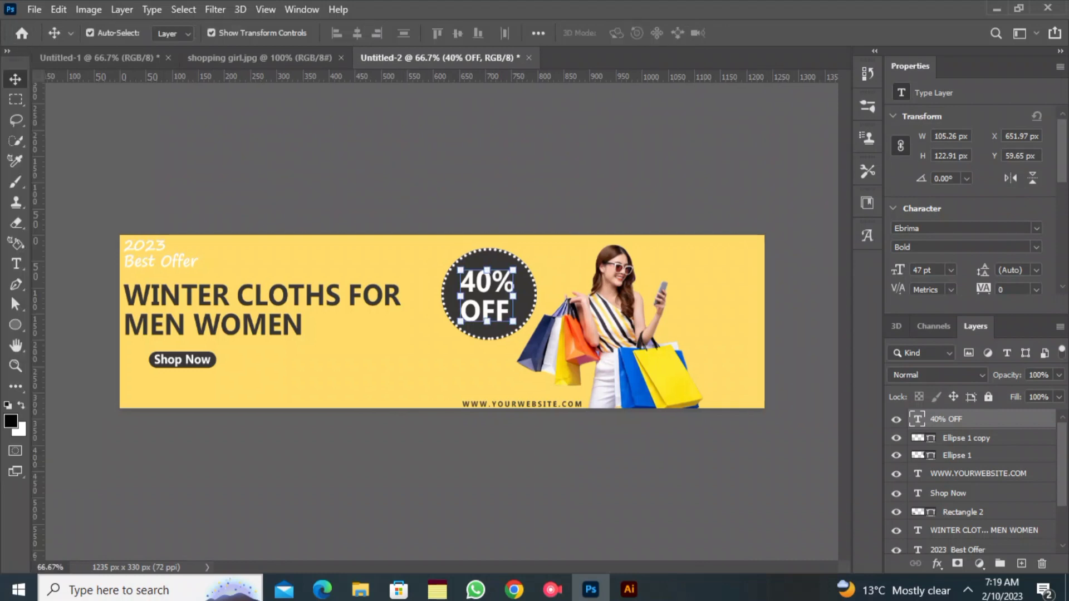
Place the file 1269936_linkedin_social_social media_icon from Downloads as a linked image on the banner
click(33, 10)
click(107, 336)
scroll(250, 201, down, 1)
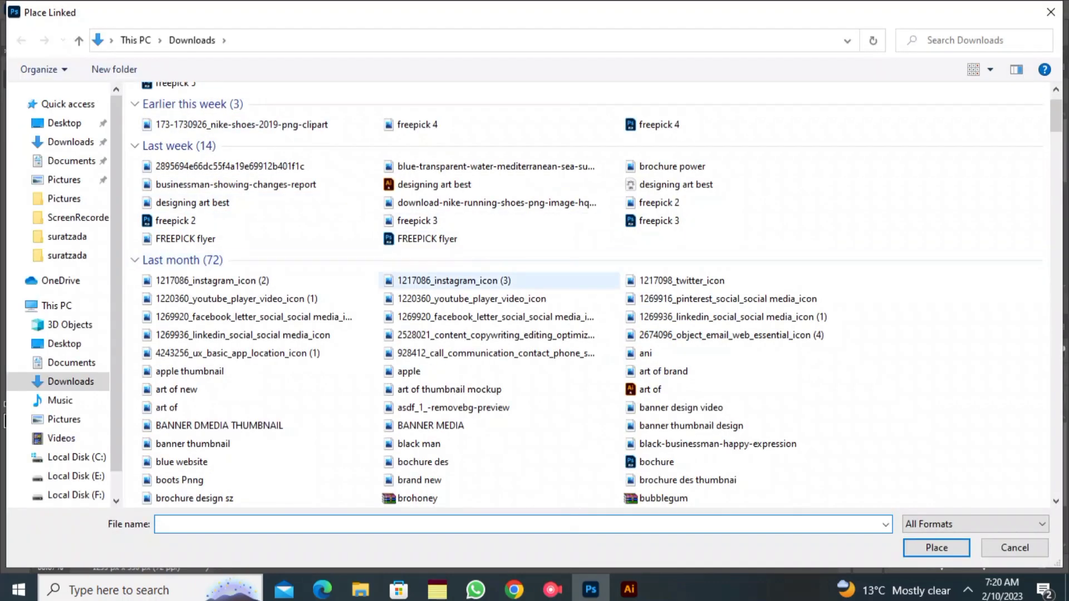
scroll(499, 234, up, 1)
scroll(499, 230, down, 4)
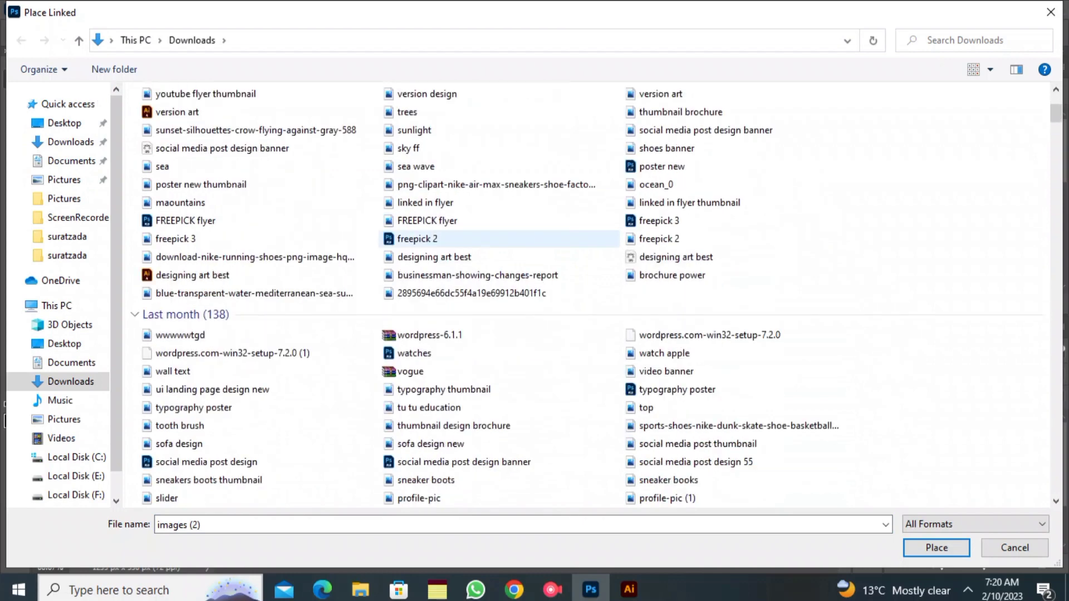
scroll(499, 245, down, 10)
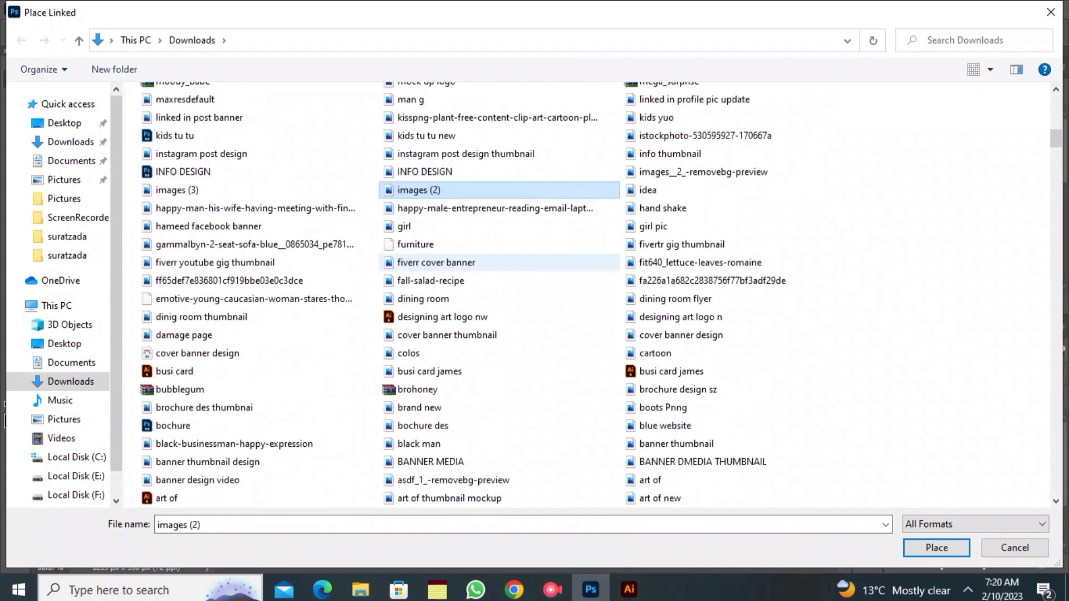
scroll(436, 262, down, 3)
click(484, 384)
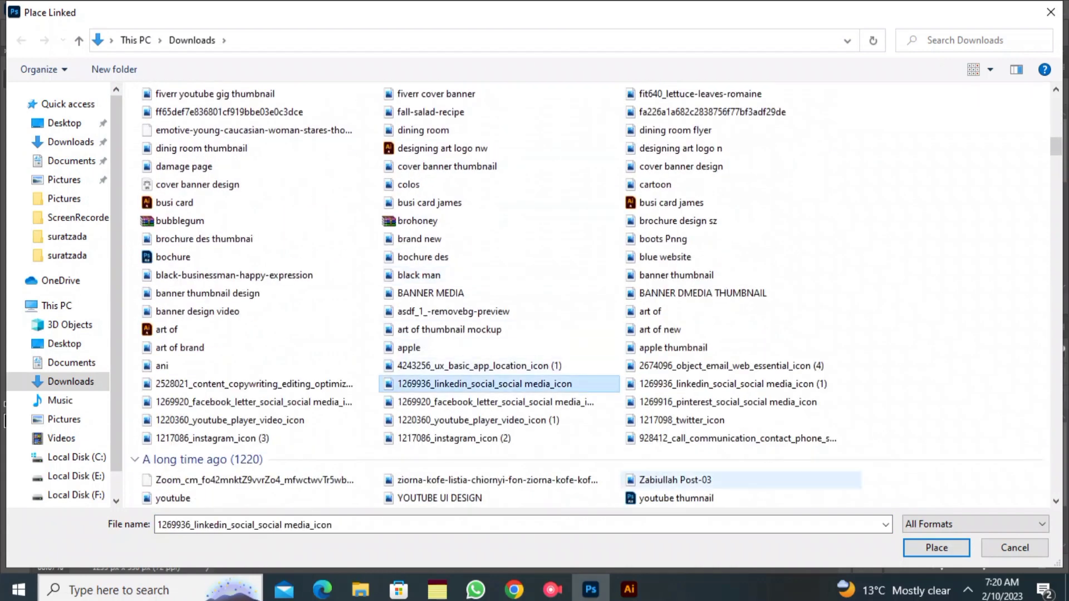
click(936, 547)
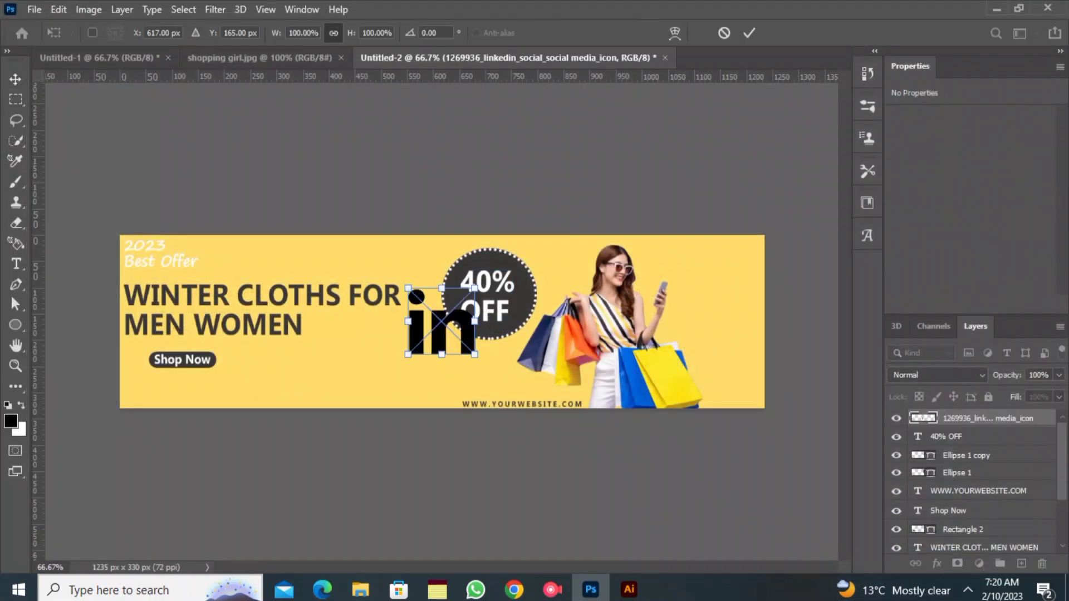
Place the file 1269920_facebook_letter_social_social media_icon (1) from Downloads as a linked image on the banner
click(34, 9)
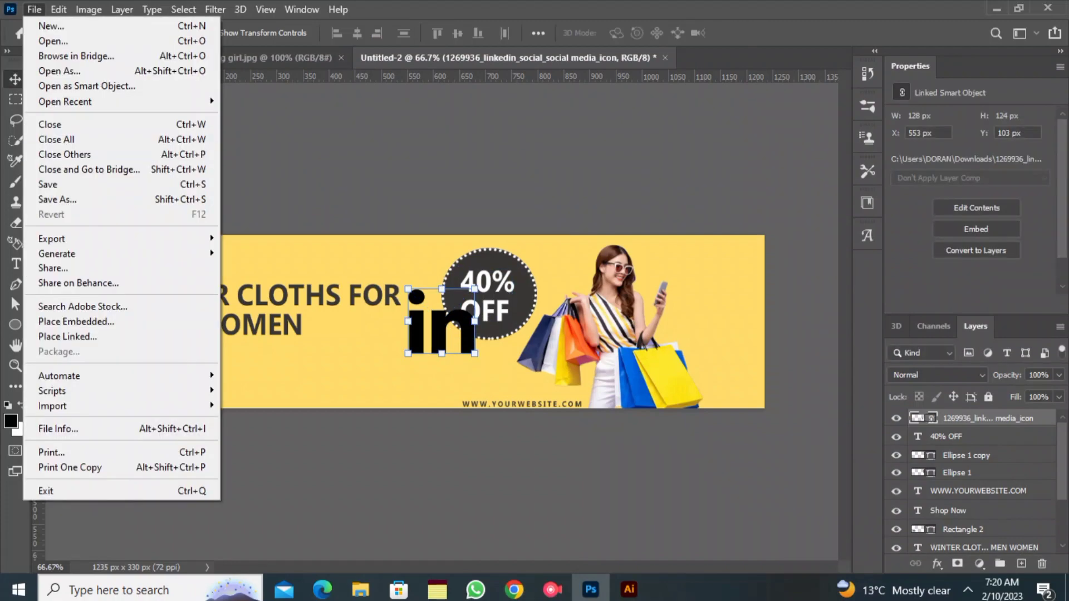
click(62, 336)
scroll(408, 293, down, 15)
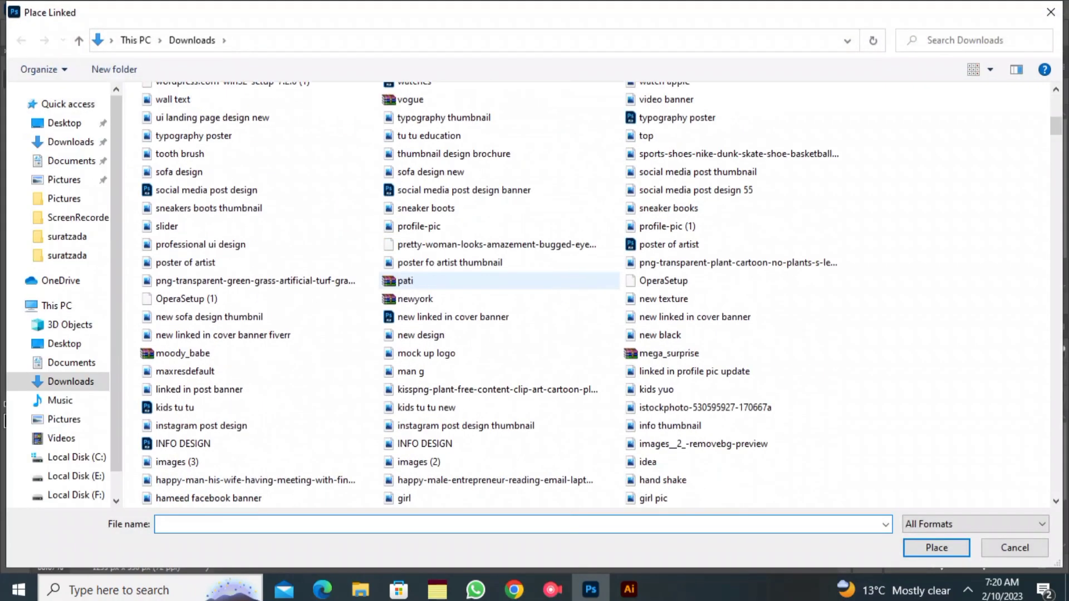
click(479, 347)
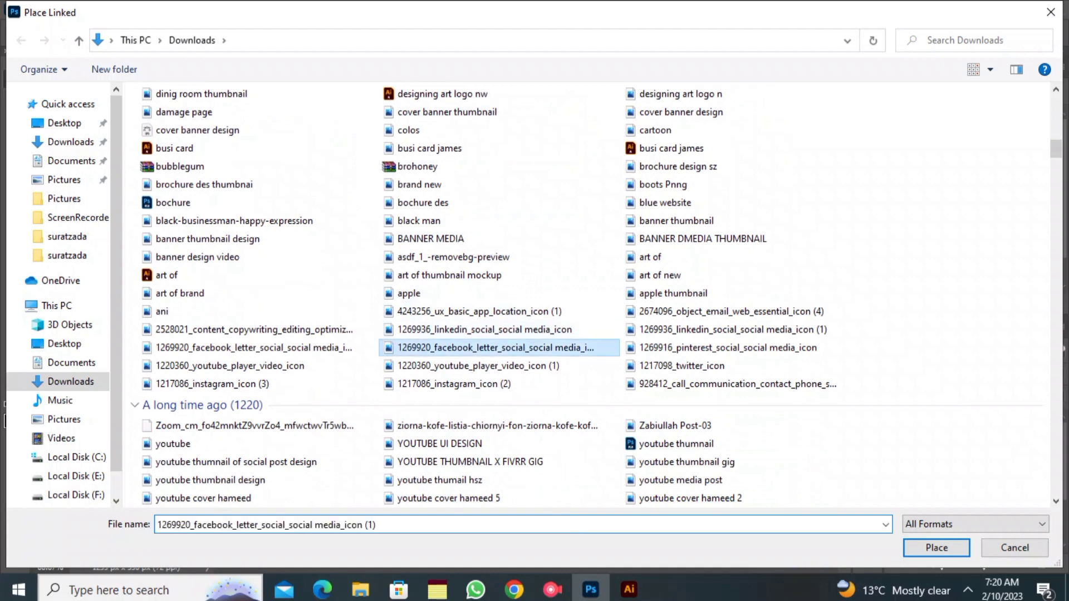
click(936, 548)
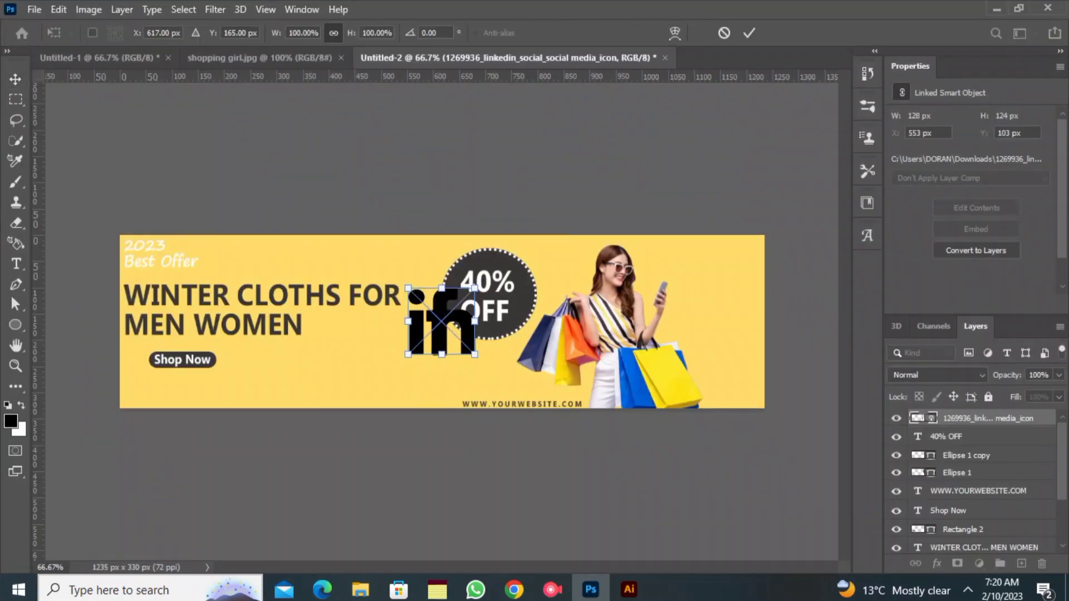
key(Return)
Place the file 1217086_instagram_icon (3) from Downloads as a linked image on the banner
click(34, 9)
click(56, 336)
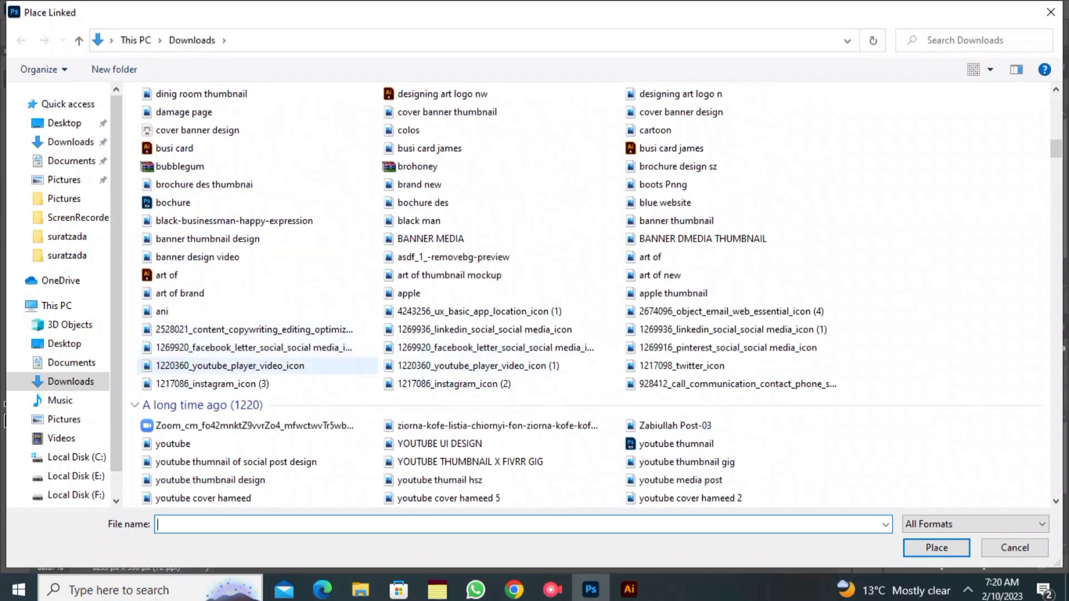
click(211, 384)
click(936, 547)
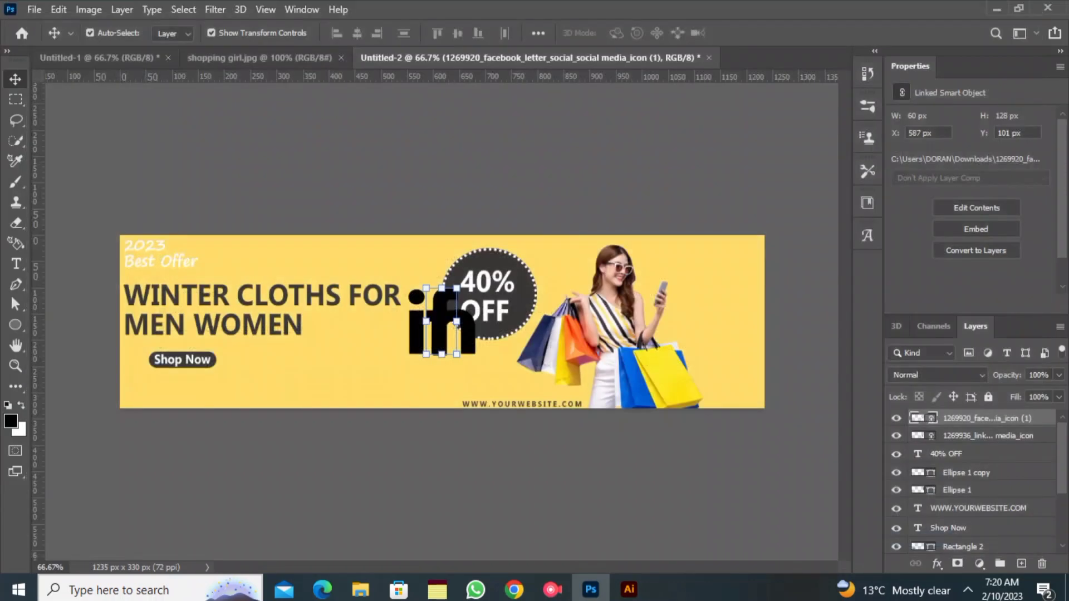
key(Return)
Place the file 1217098_twitter_icon from Downloads as a linked image on the banner
click(35, 10)
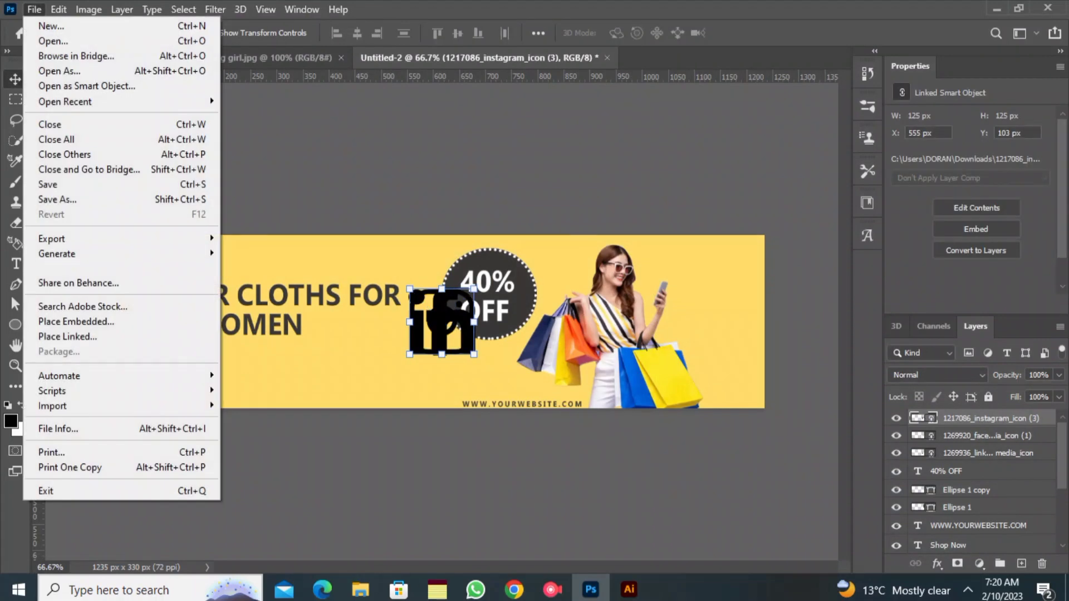
click(67, 336)
scroll(499, 317, down, 10)
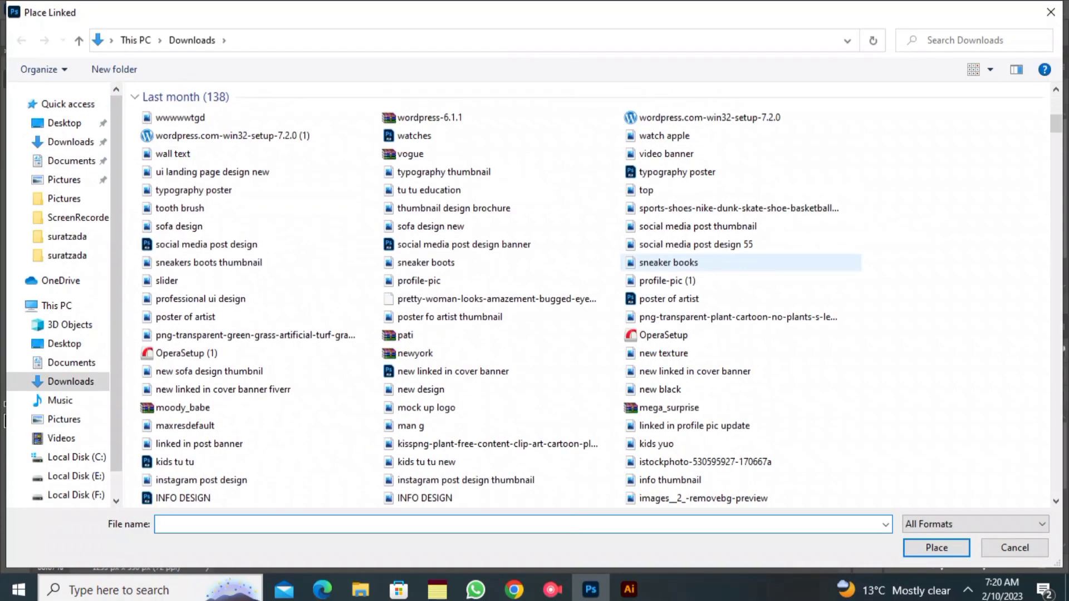
scroll(500, 317, down, 4)
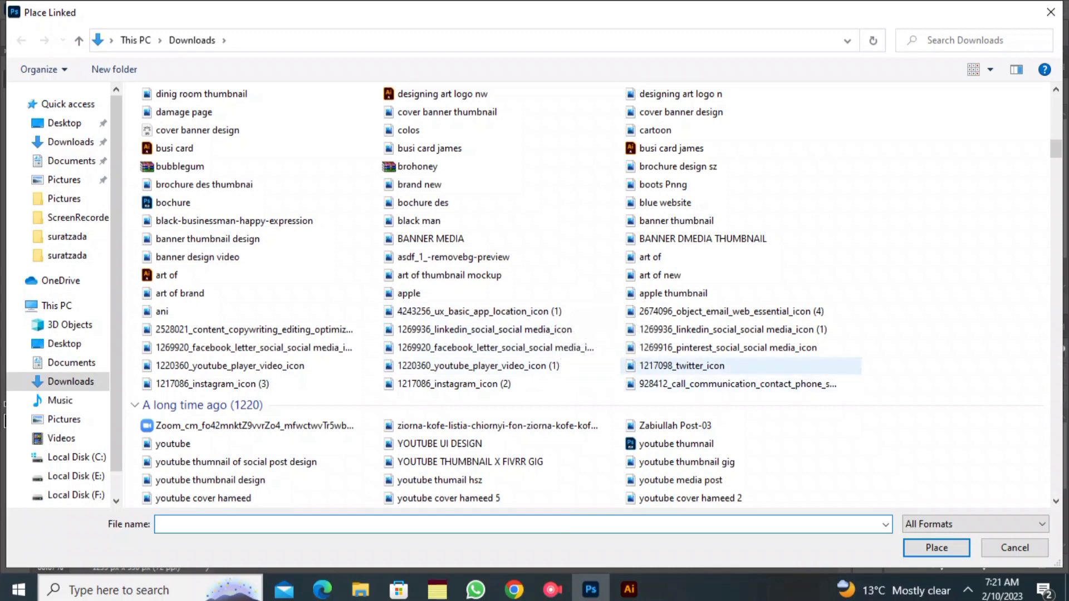
click(681, 365)
click(936, 548)
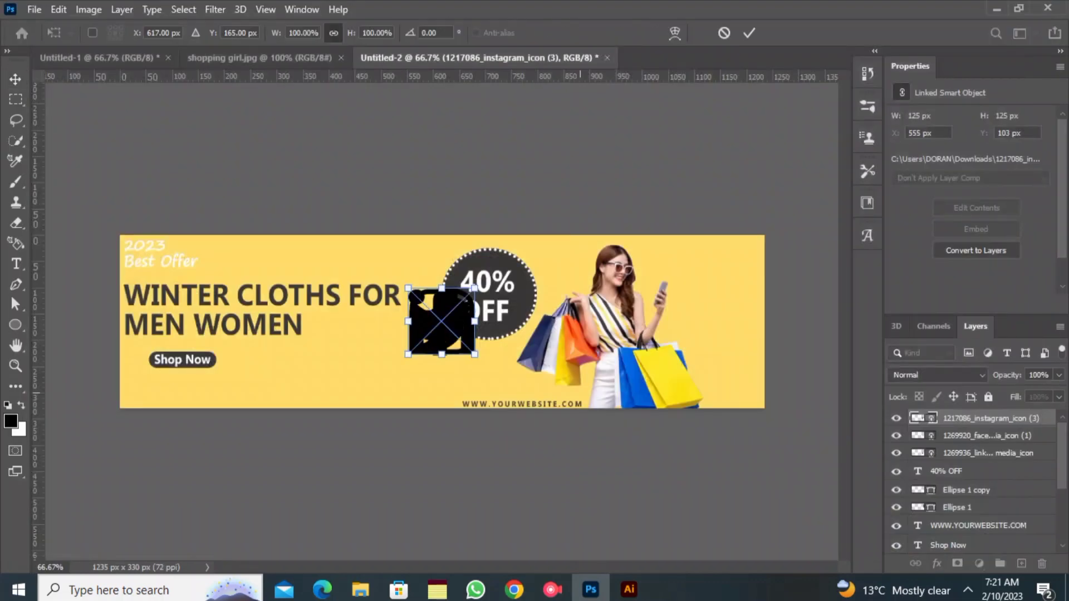
key(Return)
Group the four social media icon layers and apply a white Color Overlay to the group
ctrl+click(987, 470)
ctrl+click(987, 453)
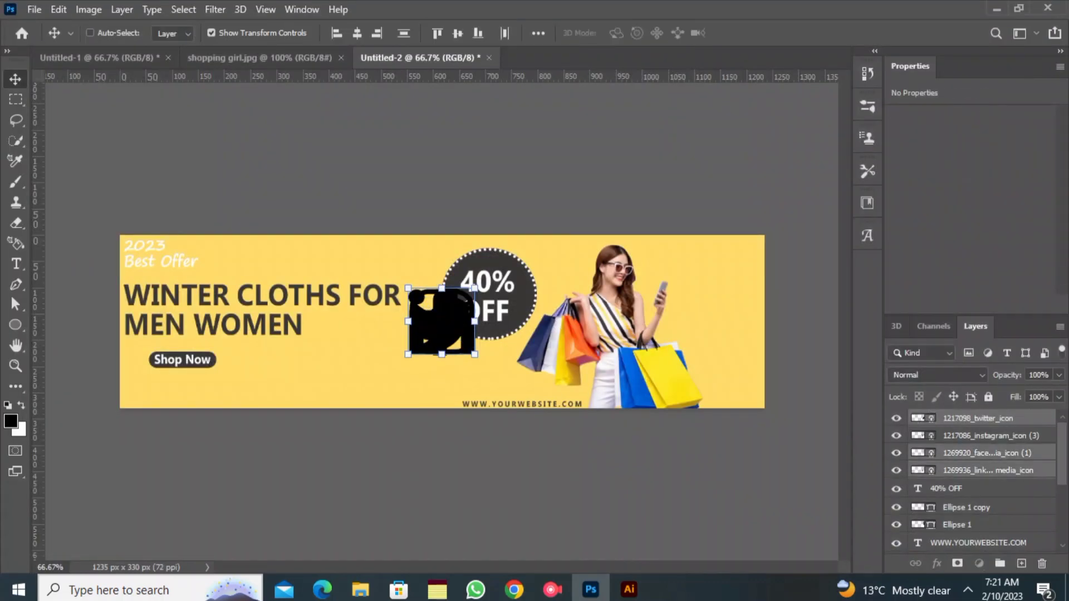
ctrl+click(990, 436)
key(ctrl+g)
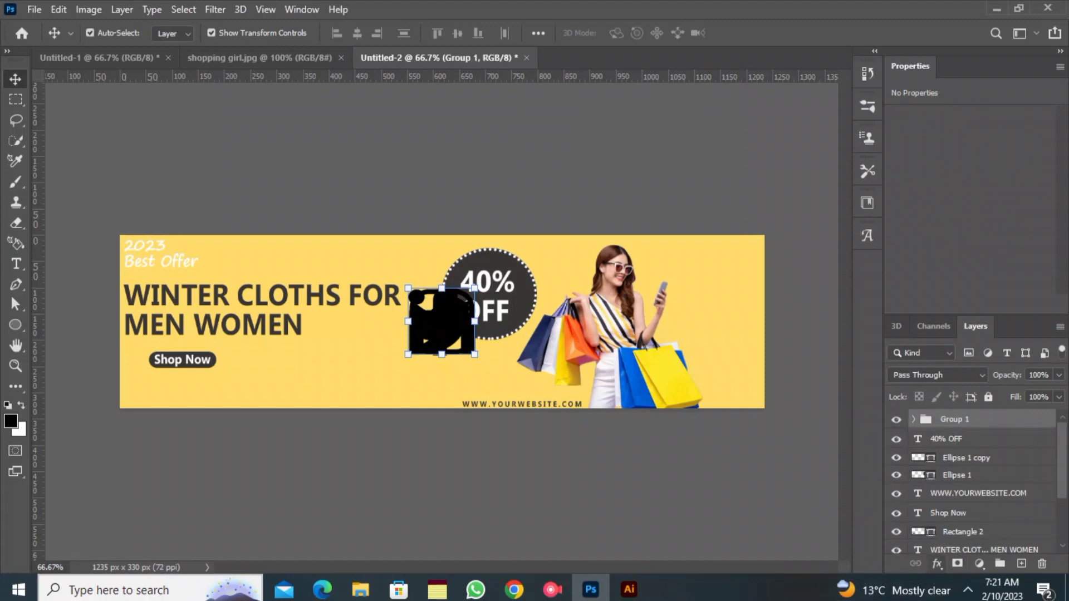
click(936, 564)
click(975, 502)
click(1003, 111)
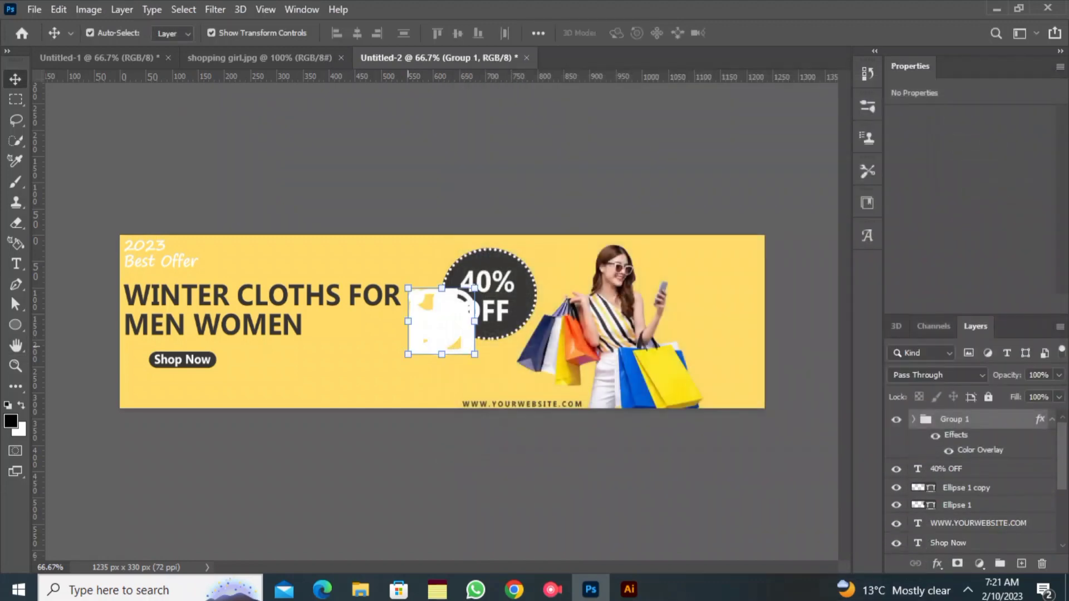
Move the Twitter, Instagram, LinkedIn and Facebook icons off the 40% OFF badge into the empty area below the heading
key(ctrl+plus)
key(ctrl+plus)
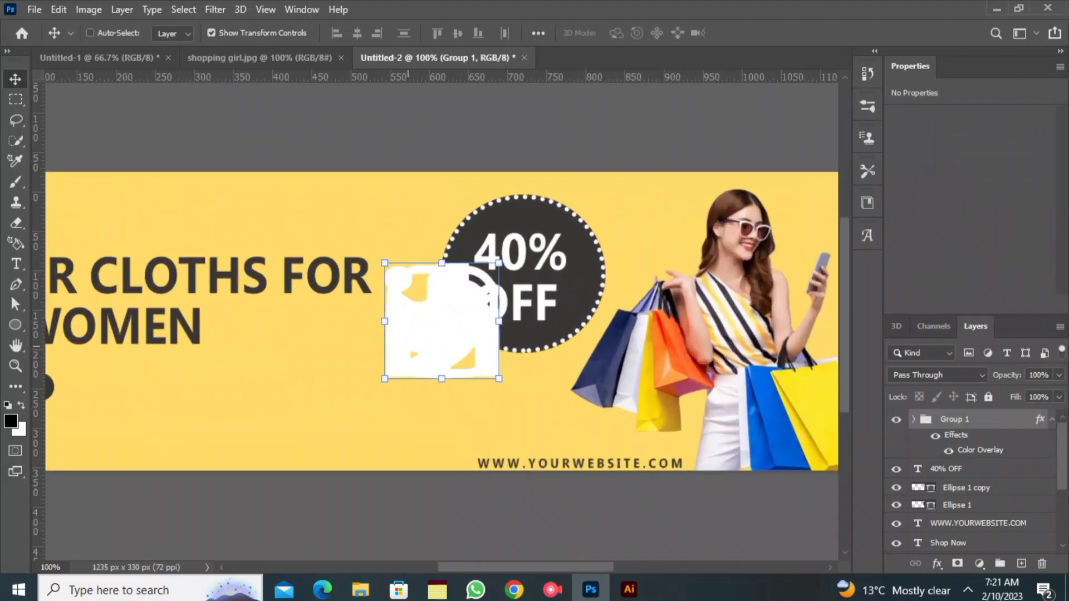
scroll(586, 348, left, 10)
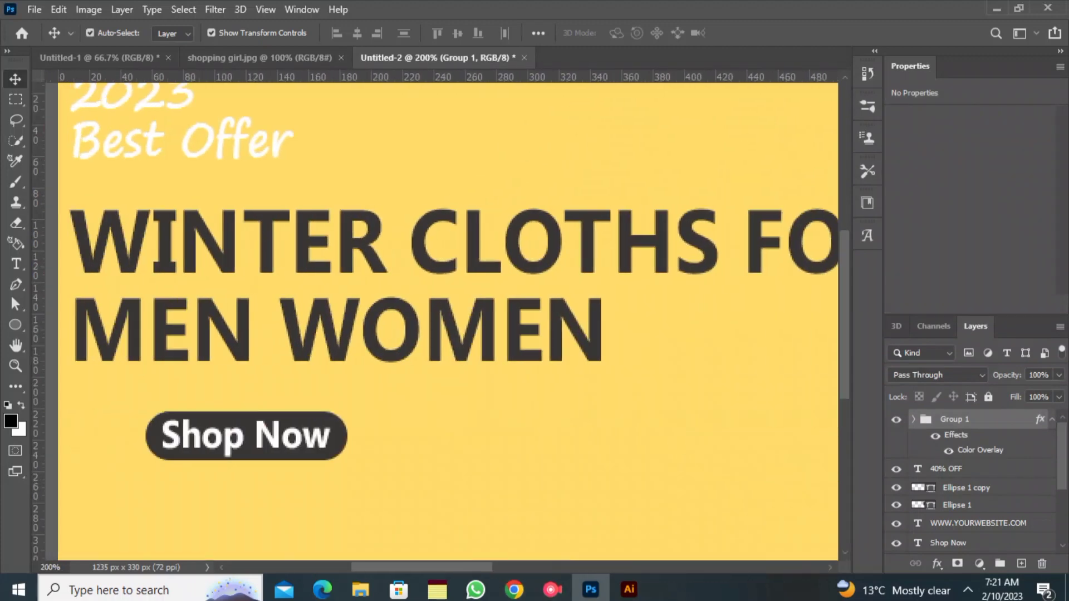
scroll(587, 347, right, 7)
mouse_move(587, 348)
mouse_down()
mouse_move(172, 348)
mouse_move(599, 336)
mouse_up()
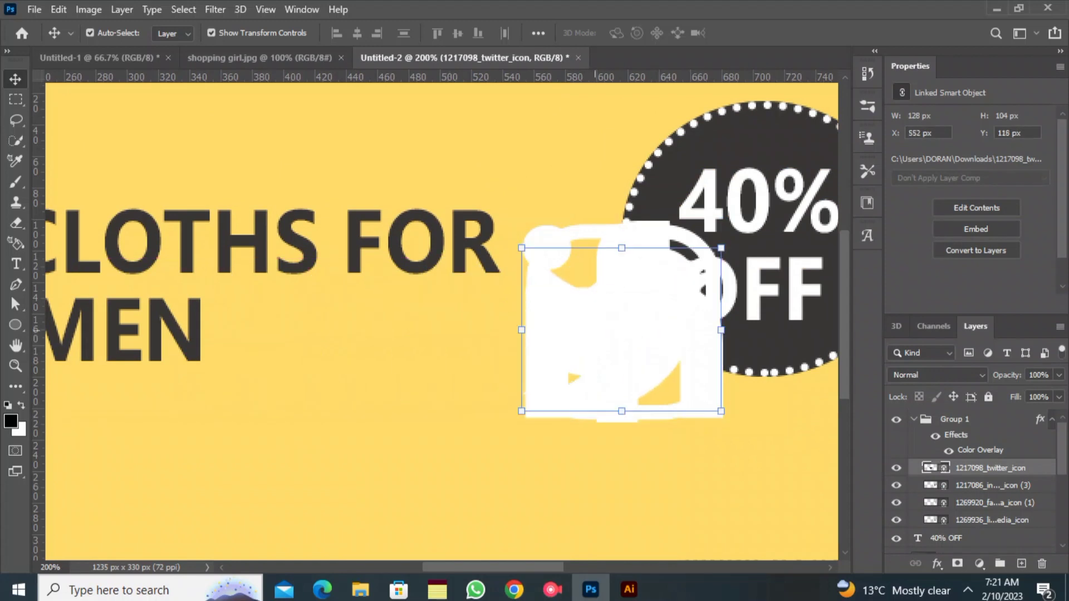
ctrl+click(992, 485)
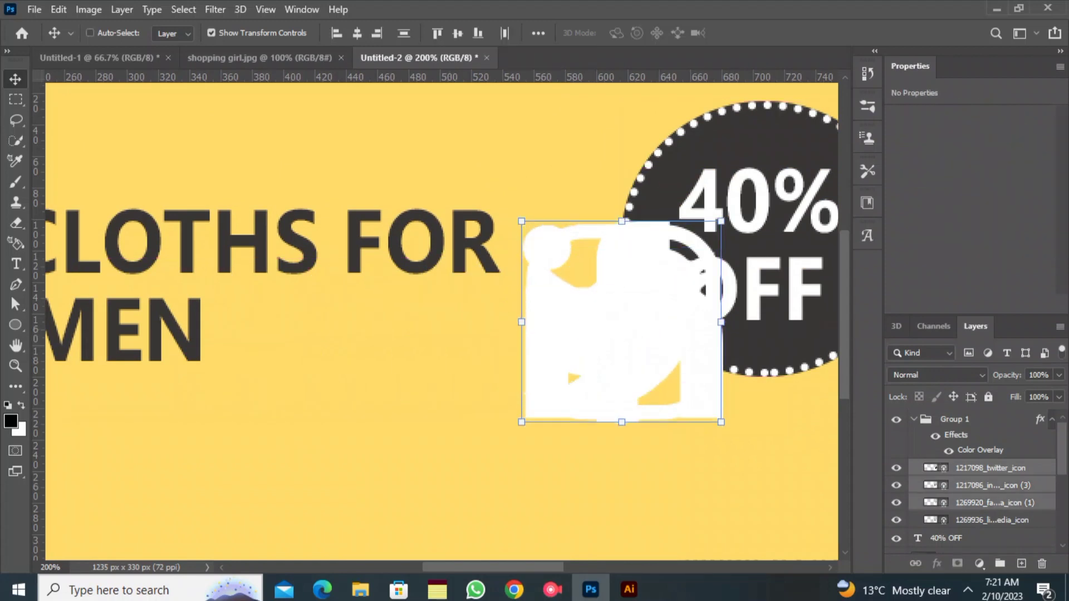
scroll(621, 322, left, 5)
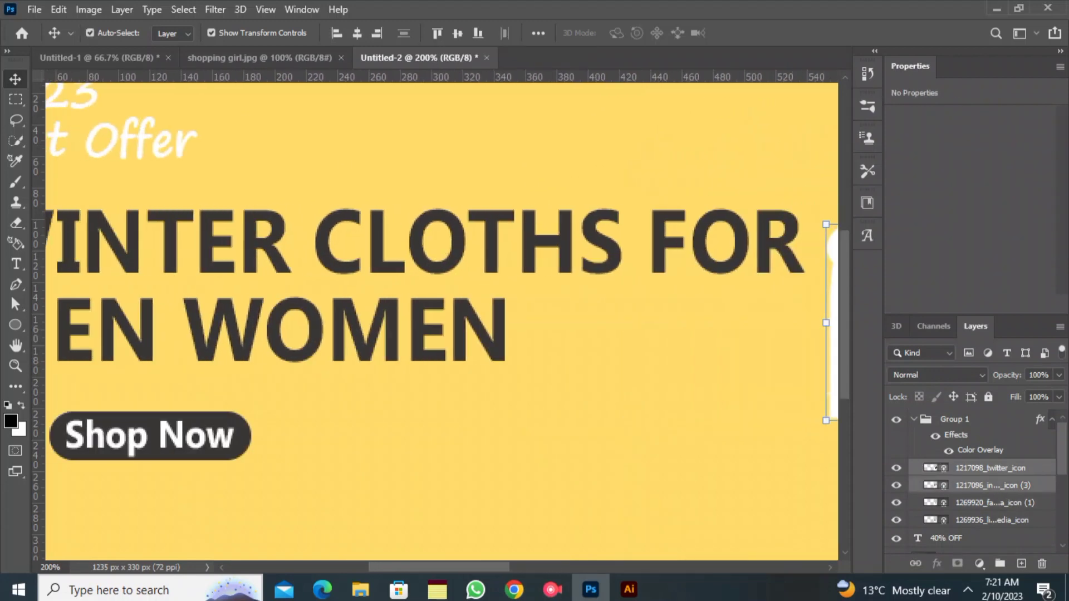
drag(833, 363, 547, 456)
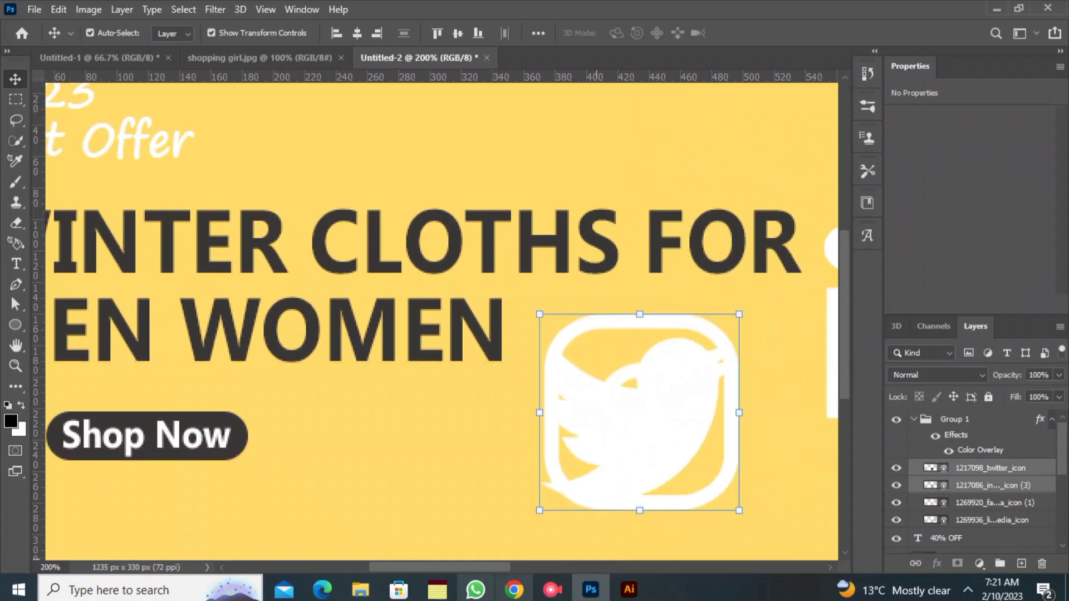
drag(478, 567, 526, 568)
drag(573, 384, 317, 445)
drag(633, 361, 618, 374)
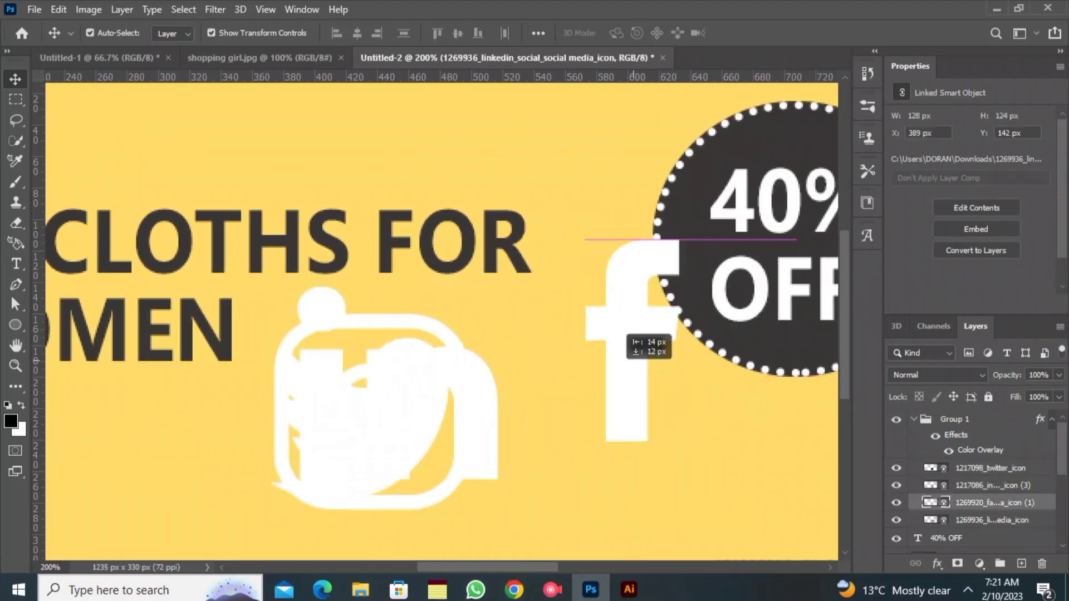
drag(620, 337, 362, 397)
Select all four icon layers inside Group 1 and move them together toward the Shop Now button
ctrl+click(991, 520)
ctrl+click(993, 485)
ctrl+click(966, 419)
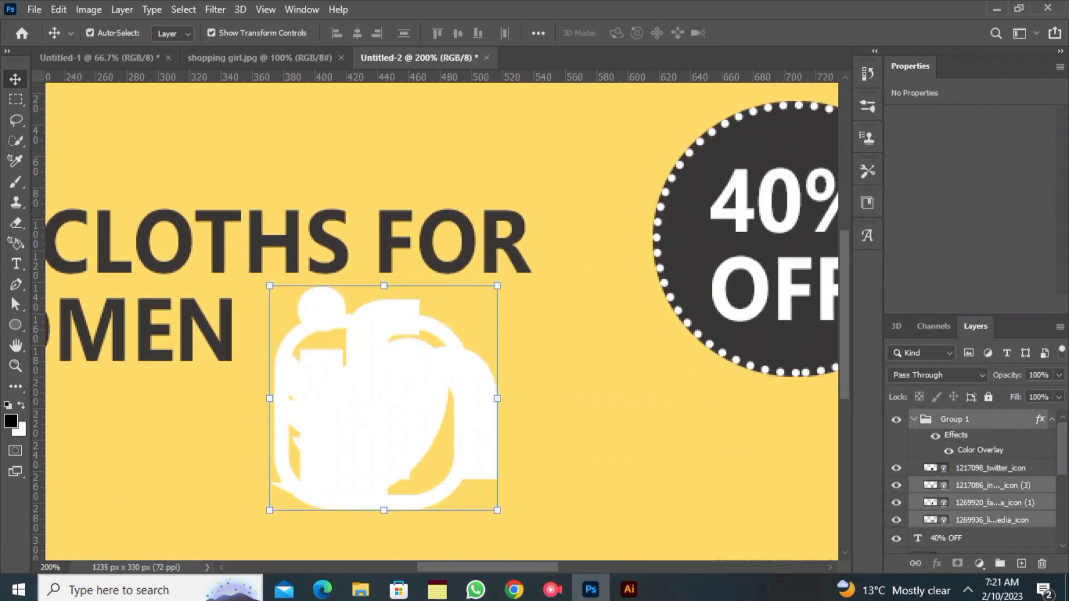
ctrl+click(965, 419)
ctrl+click(966, 419)
ctrl+click(990, 468)
double_click(990, 468)
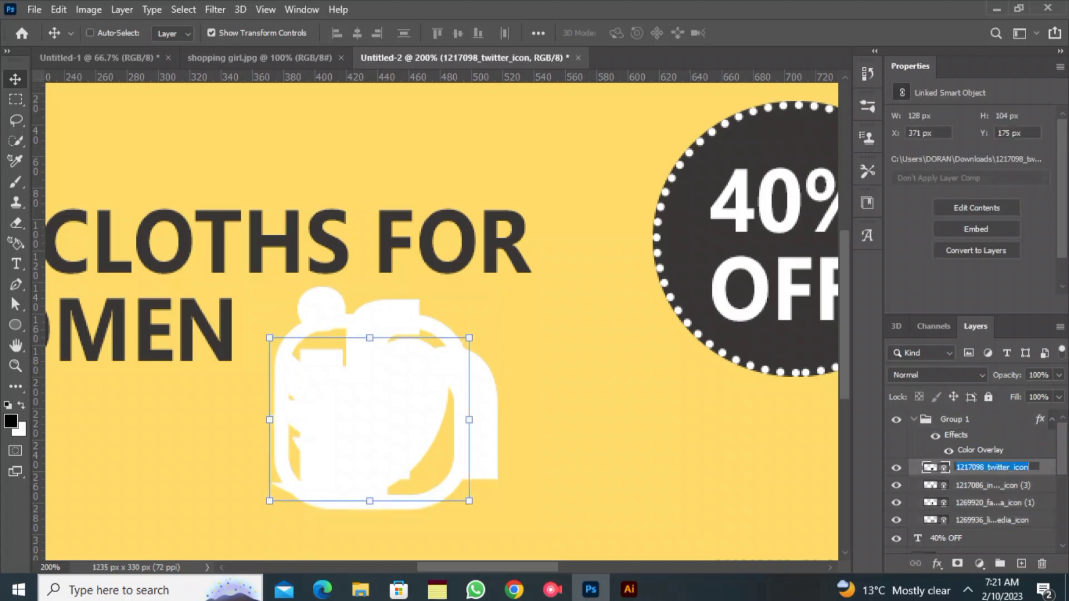
ctrl+click(993, 485)
ctrl+click(993, 486)
ctrl+click(995, 503)
ctrl+click(992, 520)
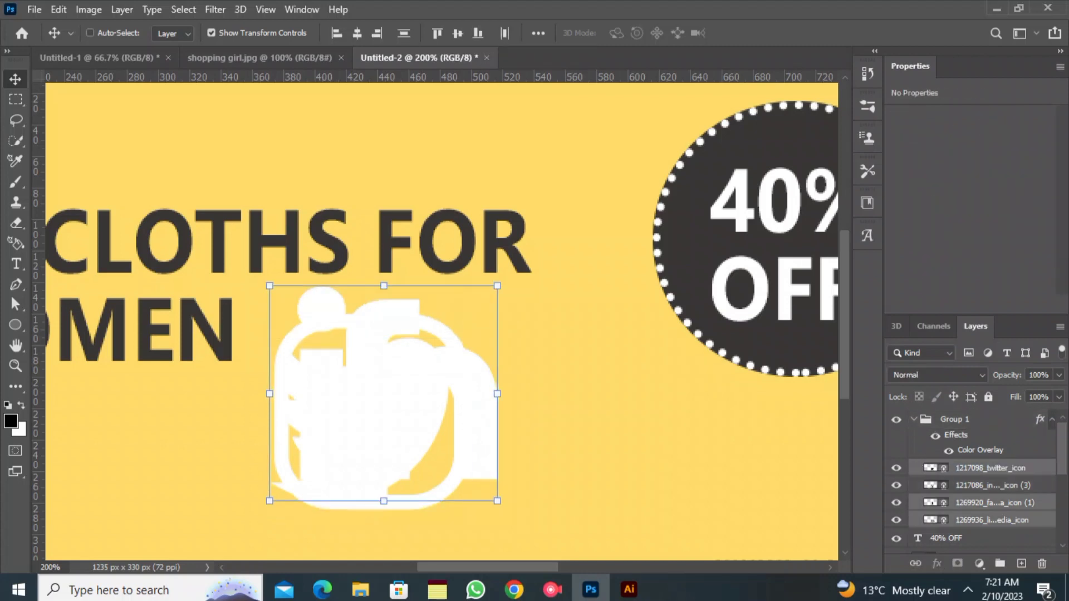
ctrl+click(992, 485)
scroll(441, 322, left, 5)
drag(694, 403, 349, 466)
Scale the four stacked icons down to about 23% and place them below the Shop Now button at the banner's lower edge
key(ctrl+minus)
drag(405, 393, 366, 409)
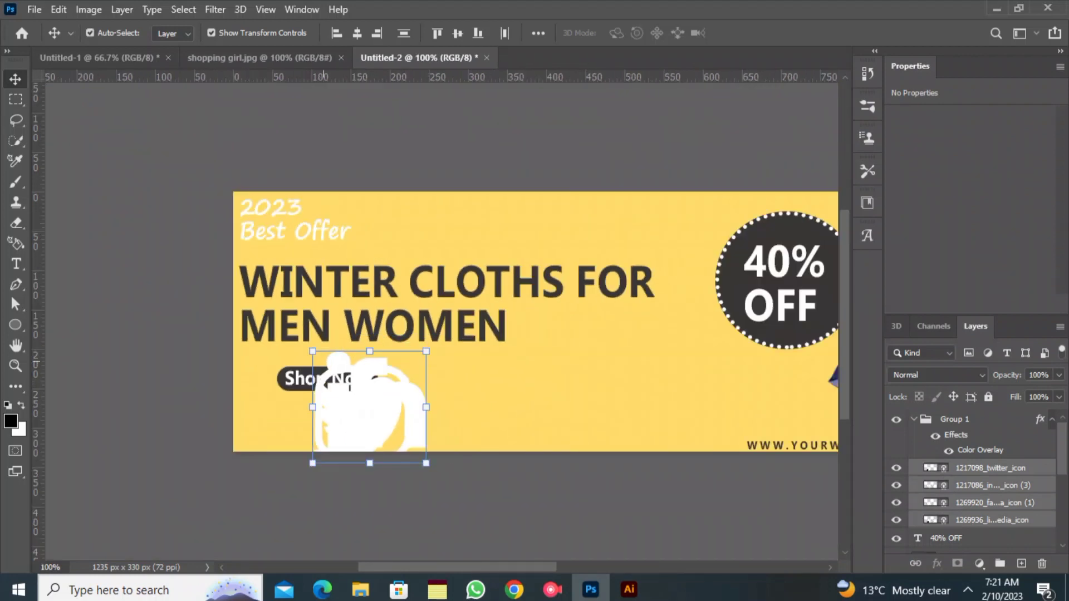
drag(313, 352, 285, 436)
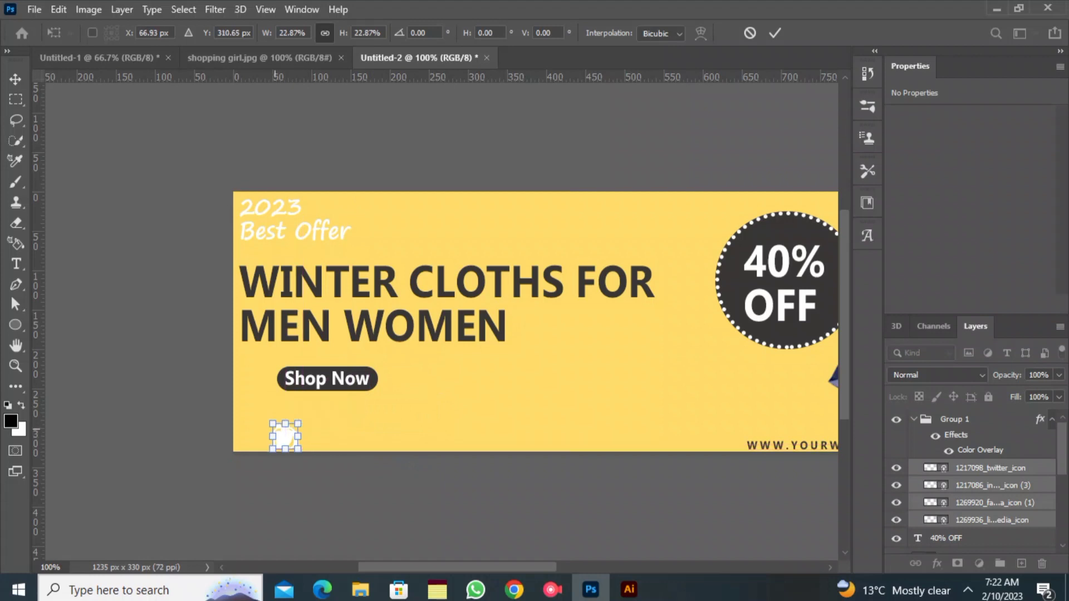
key(Return)
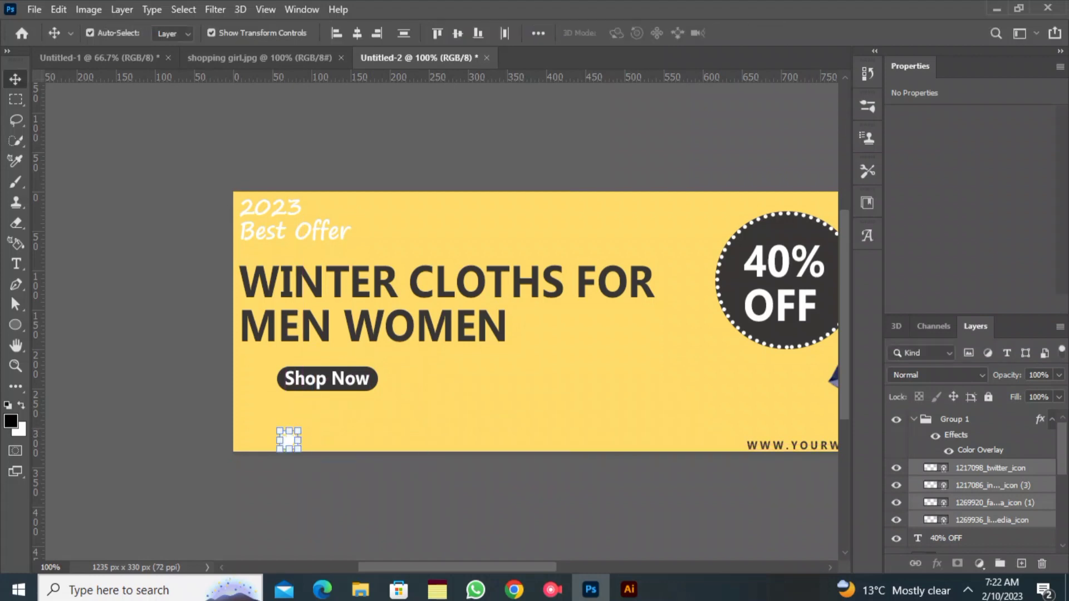
Change the icon group's Color Overlay to the dark color sampled from the Shop Now button
click(914, 420)
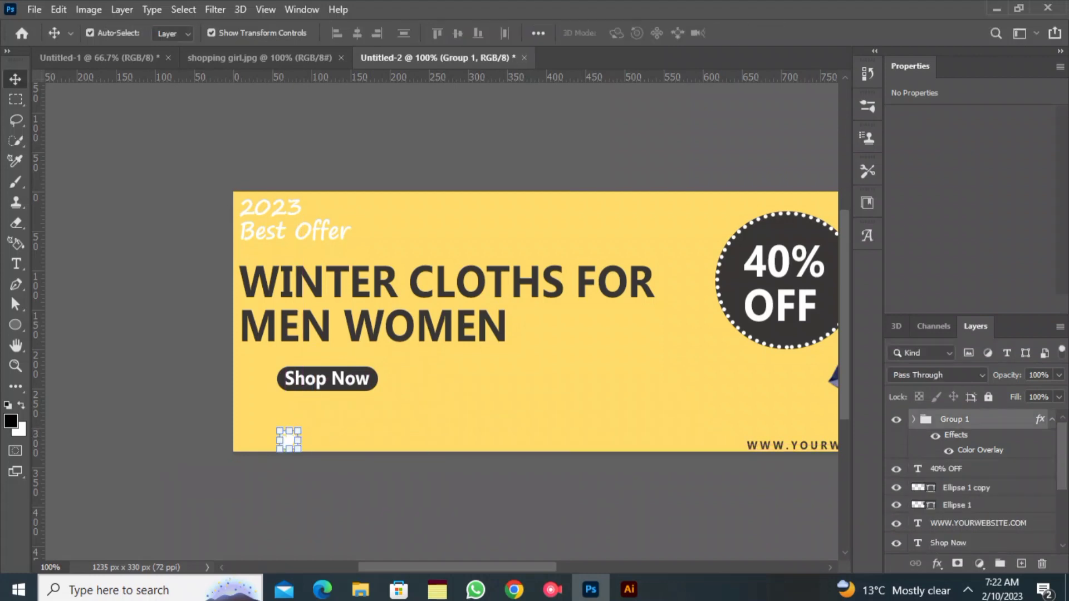
double_click(980, 450)
click(828, 141)
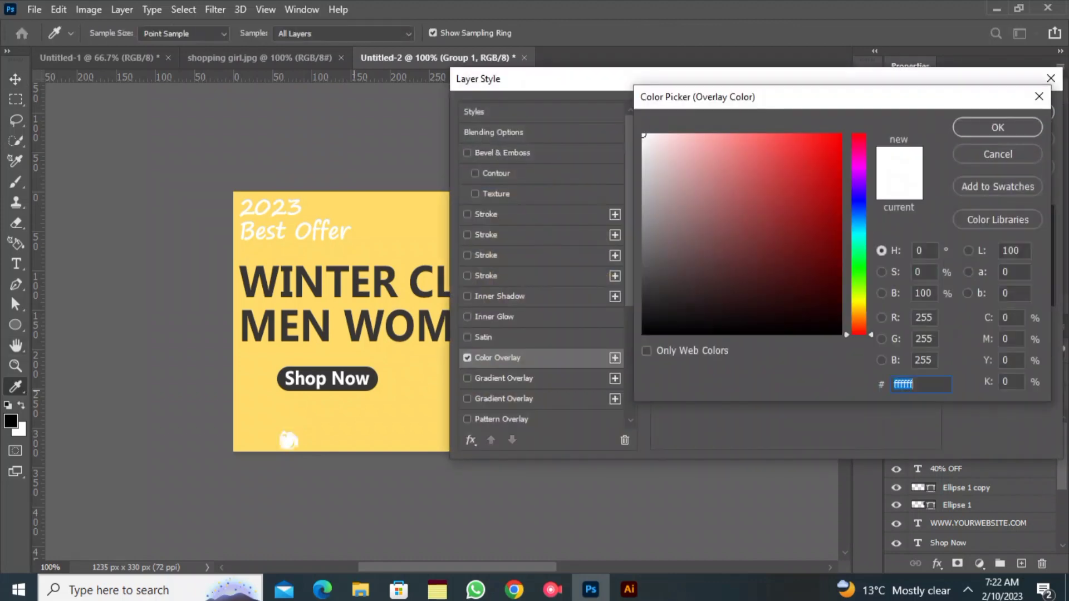
click(324, 373)
click(997, 128)
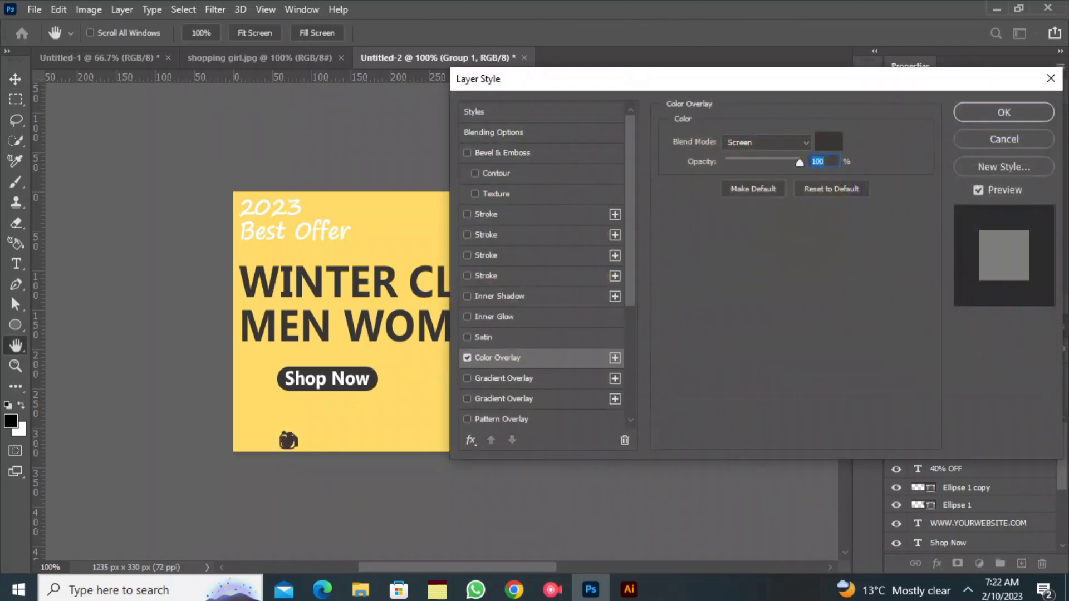
click(1002, 111)
Spread the stacked icons into an even row in the order Facebook, Twitter, Instagram, LinkedIn and deselect them
key(v)
click(293, 440)
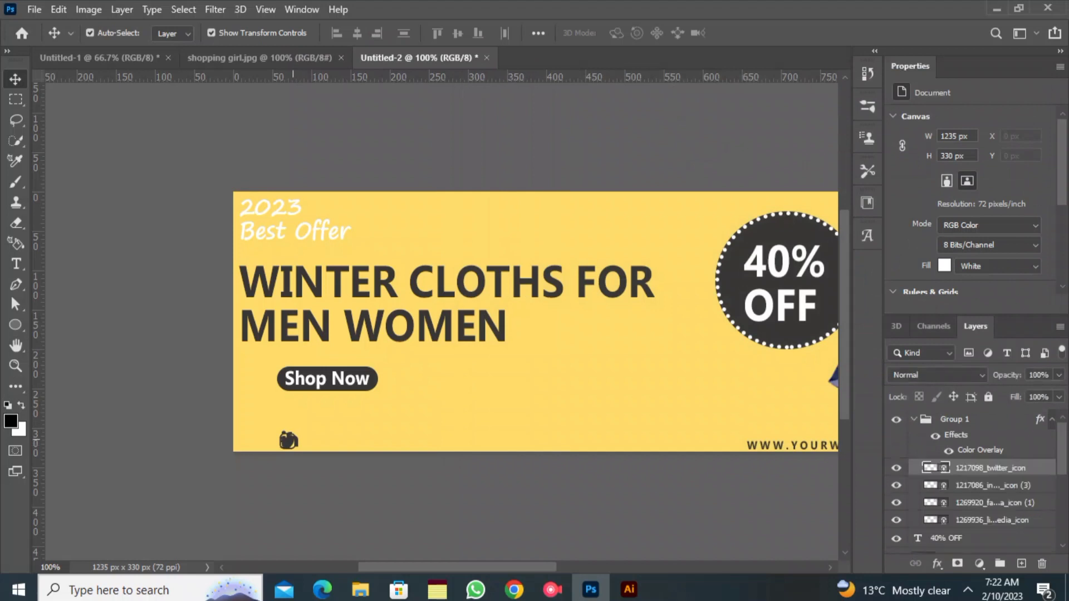
drag(322, 439, 382, 440)
click(334, 479)
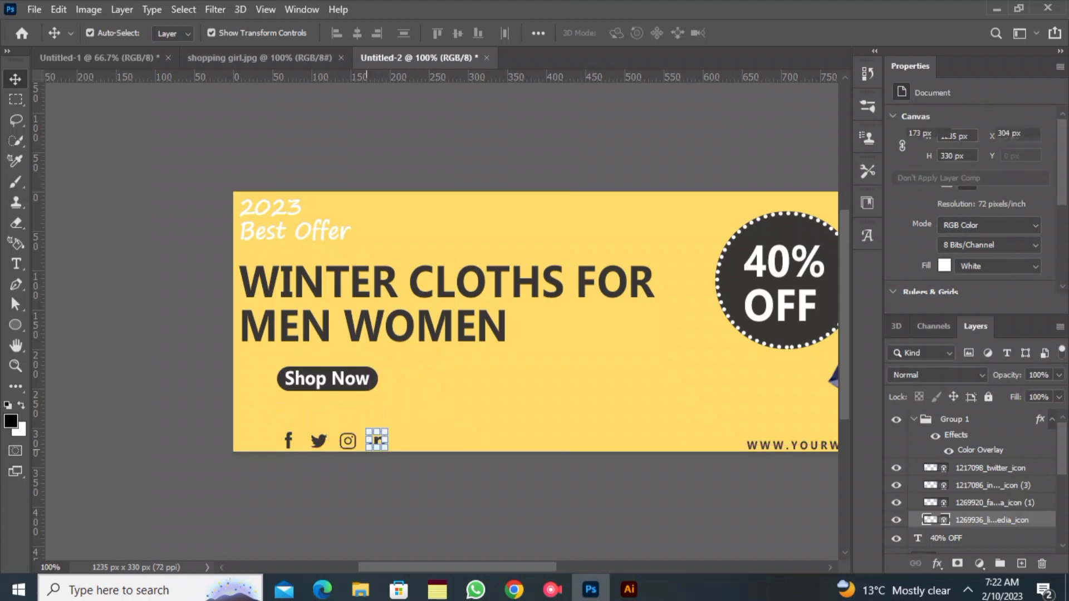
click(348, 484)
Select the four social icons and shift the row about 10 px left to align with the Shop Now button
key(ctrl+minus)
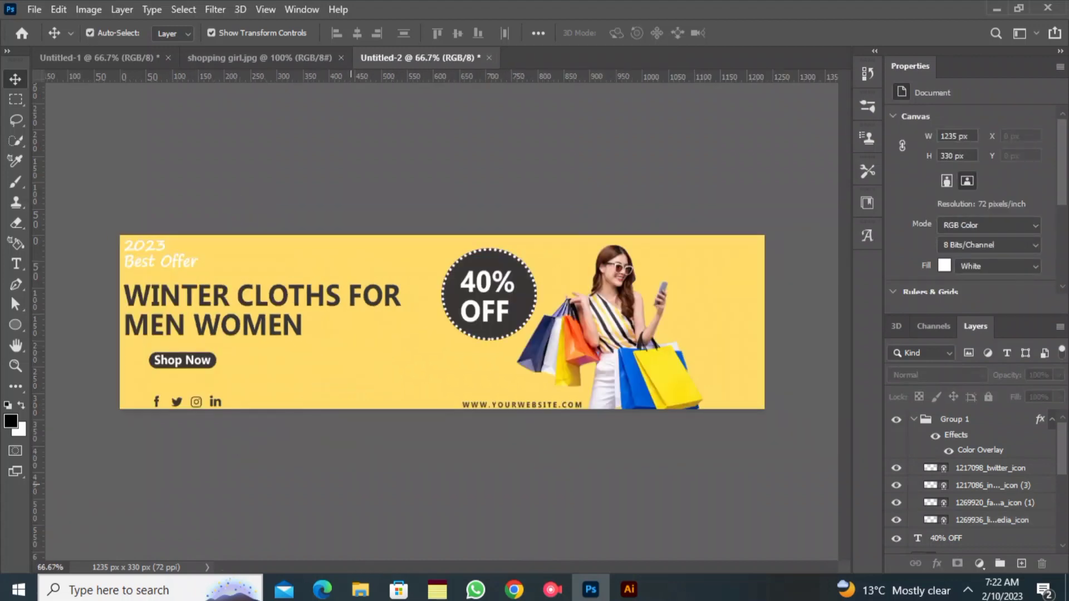
click(201, 412)
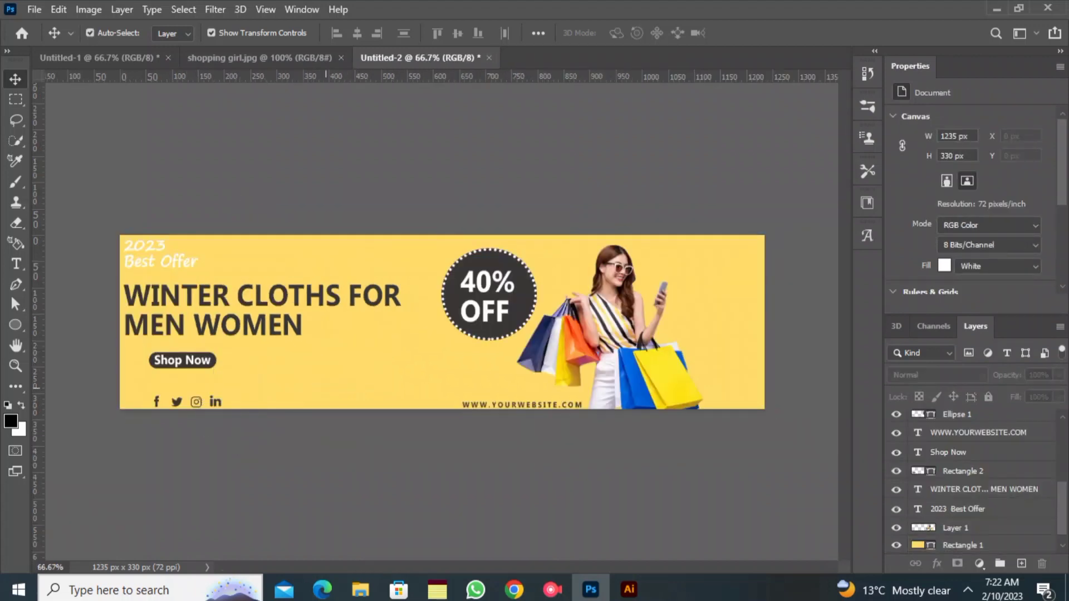
click(988, 396)
drag(224, 435, 206, 402)
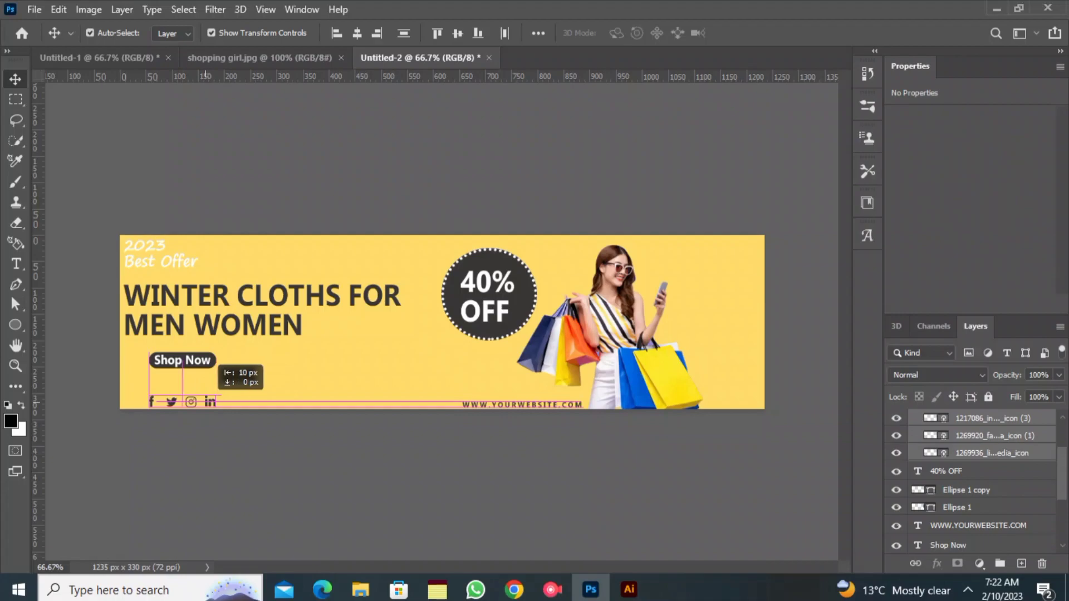